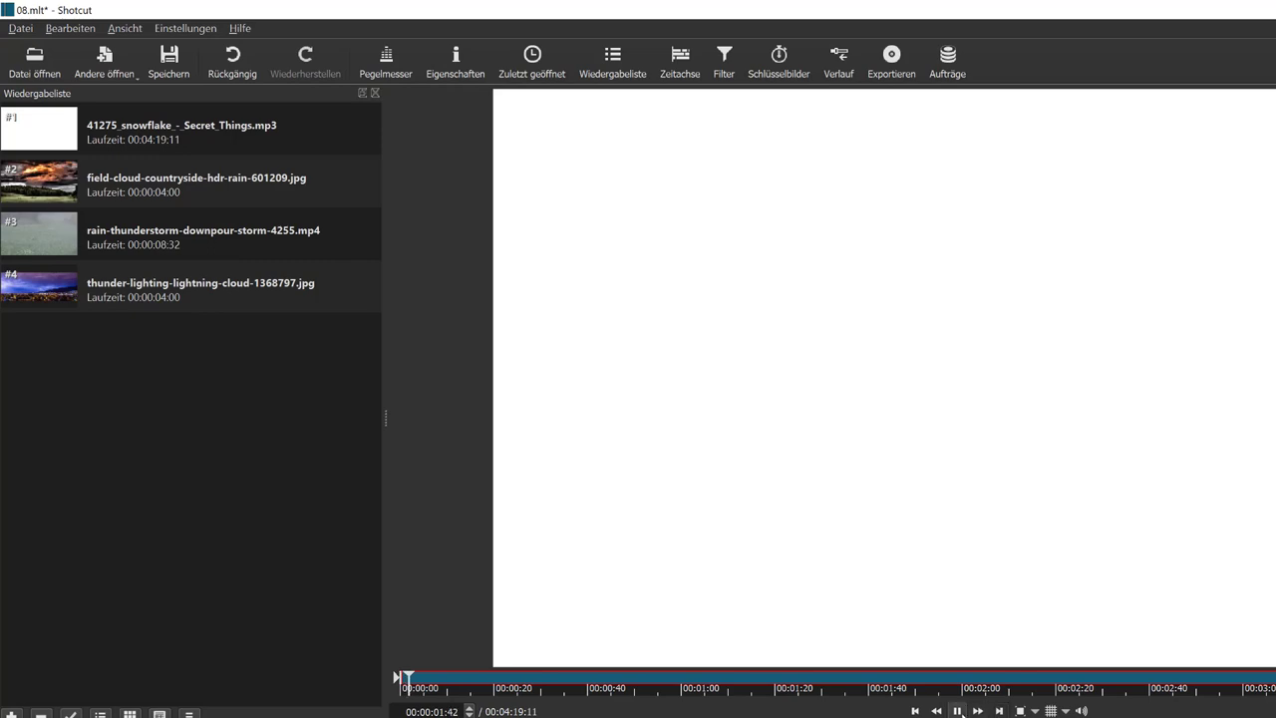
# Pause the preview and add one audio track and two video tracks to the empty timeline
pyautogui.click(956, 711)
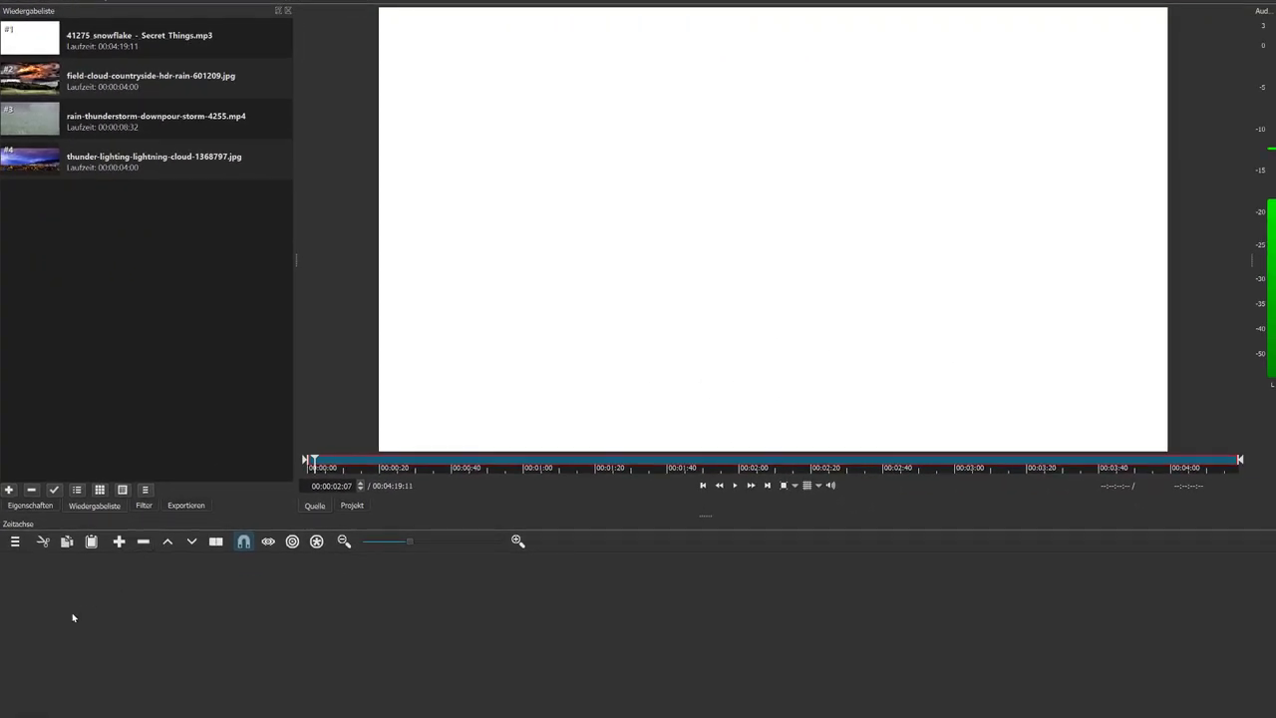
pyautogui.rightClick(72, 618)
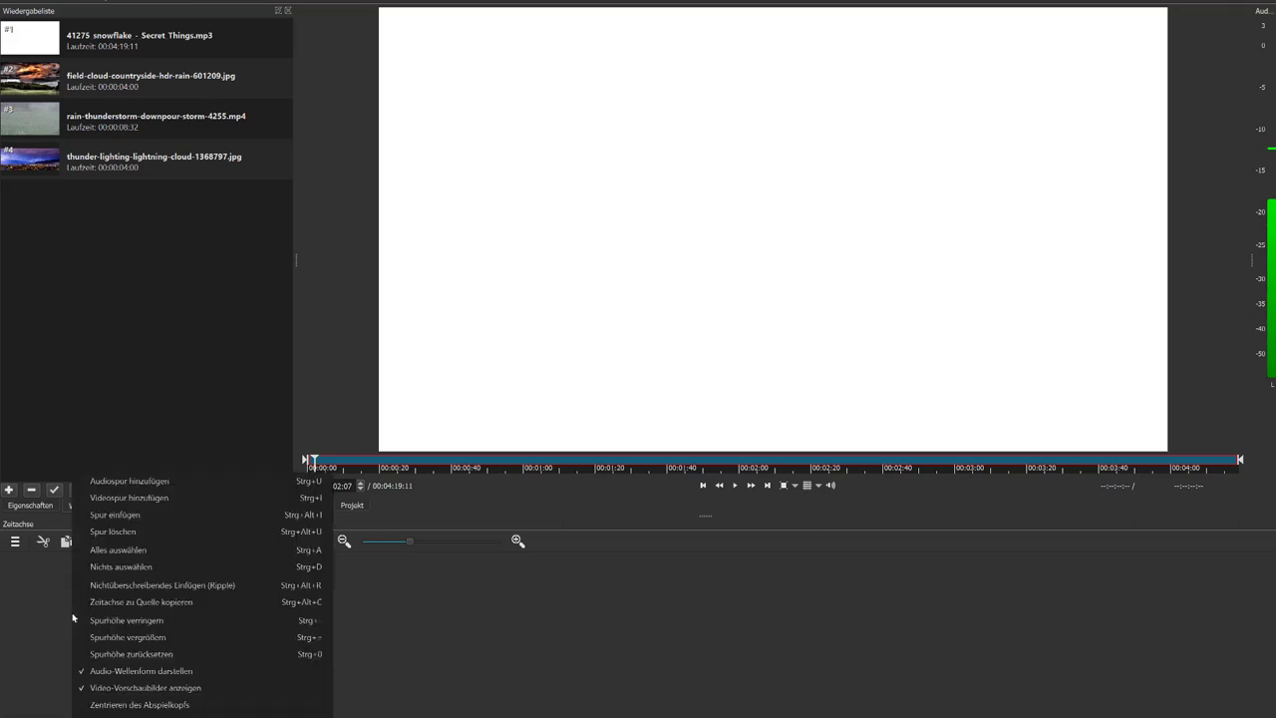
pyautogui.click(149, 481)
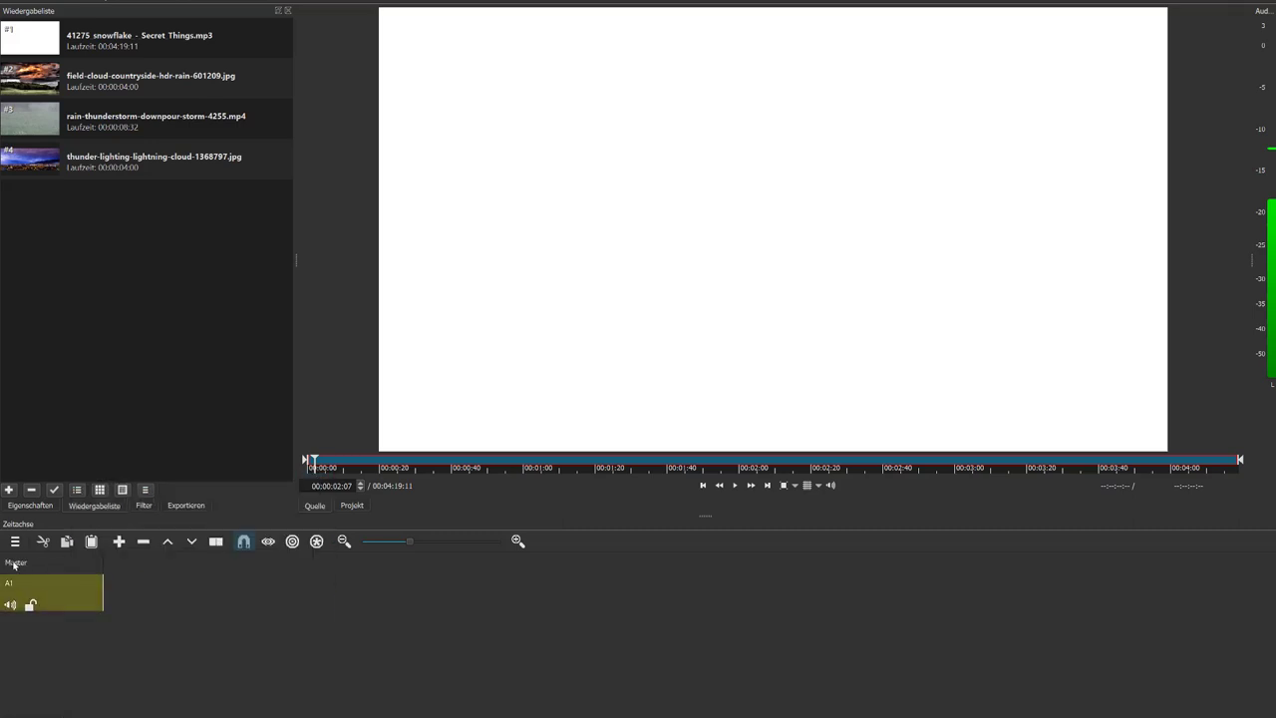
pyautogui.click(17, 543)
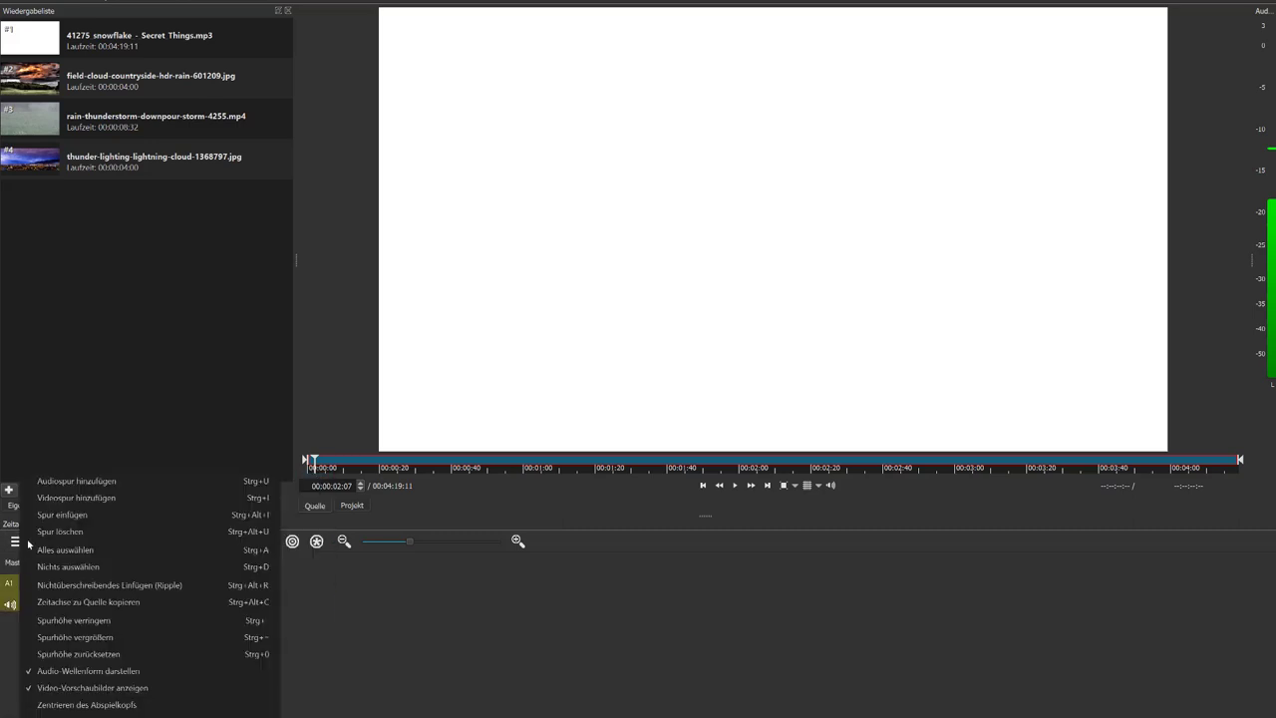
pyautogui.click(60, 497)
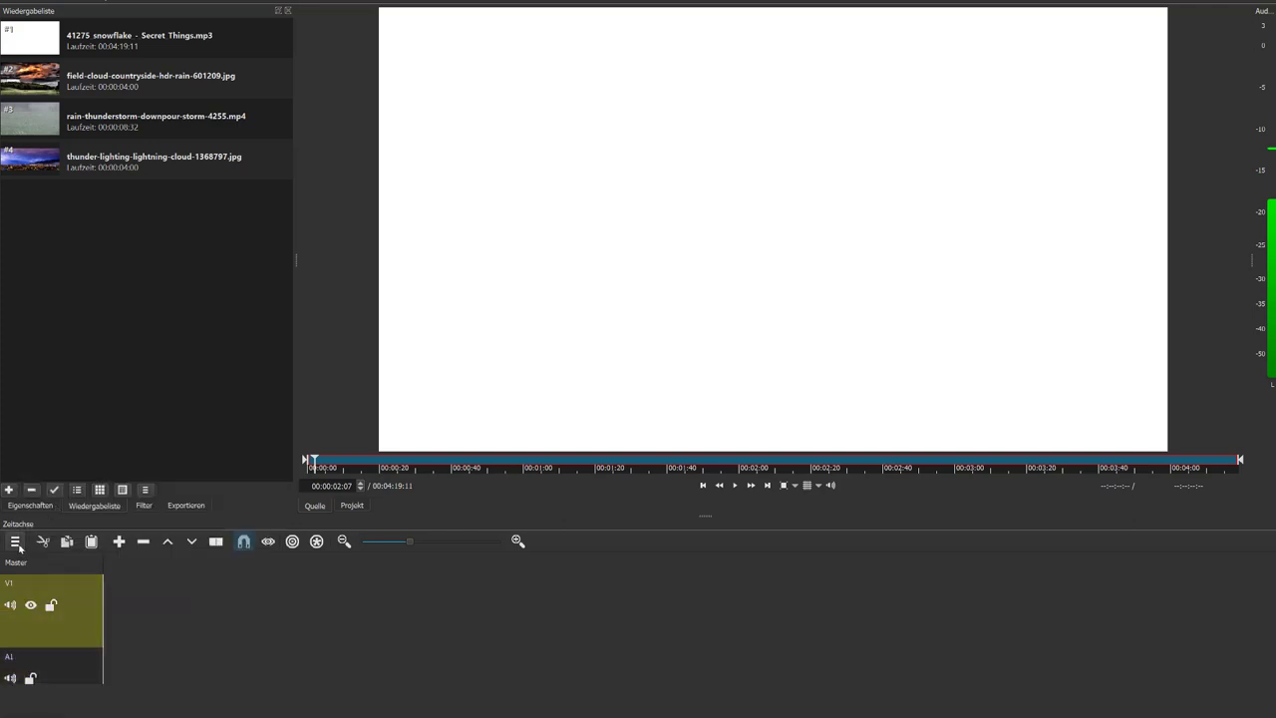
pyautogui.click(17, 543)
pyautogui.click(69, 495)
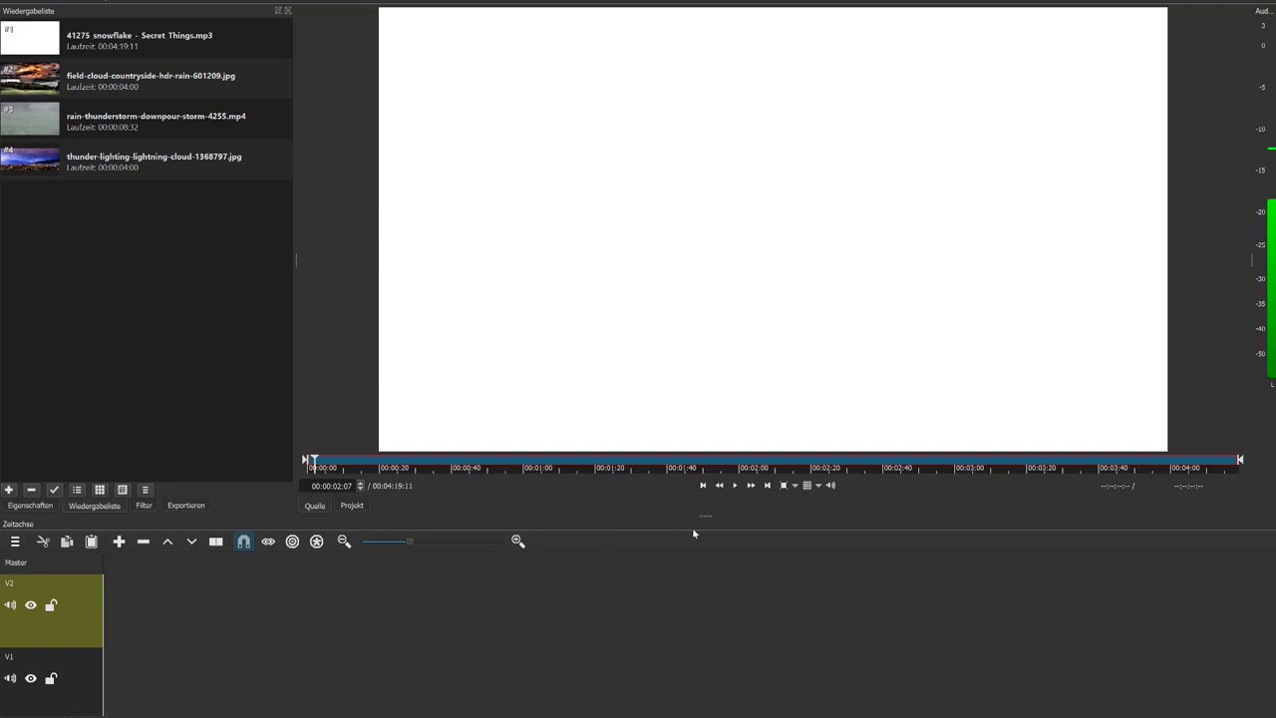
# Place 41275_snowflake_-_Secret_Things.mp3 at the very start of audio track A1 and mute that track
pyautogui.moveTo(710, 514); pyautogui.dragTo(720, 424)
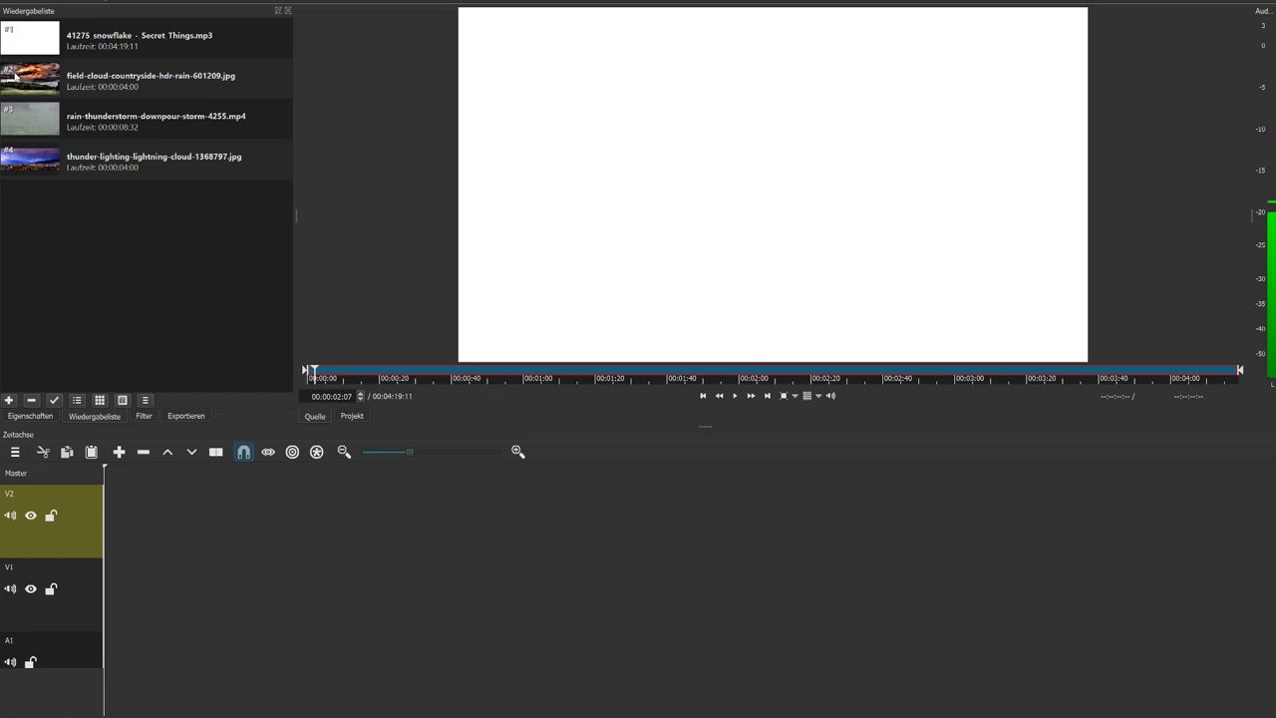
pyautogui.moveTo(10, 48); pyautogui.dragTo(128, 687)
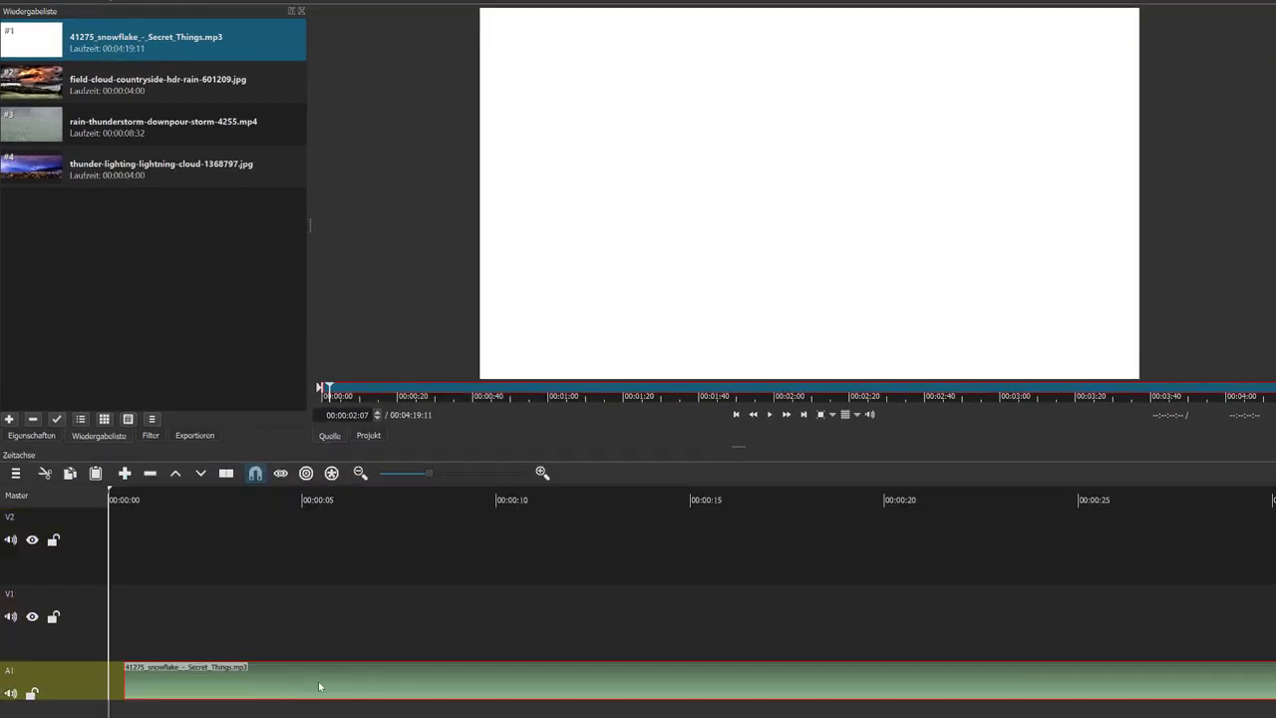
pyautogui.moveTo(355, 682); pyautogui.dragTo(353, 583)
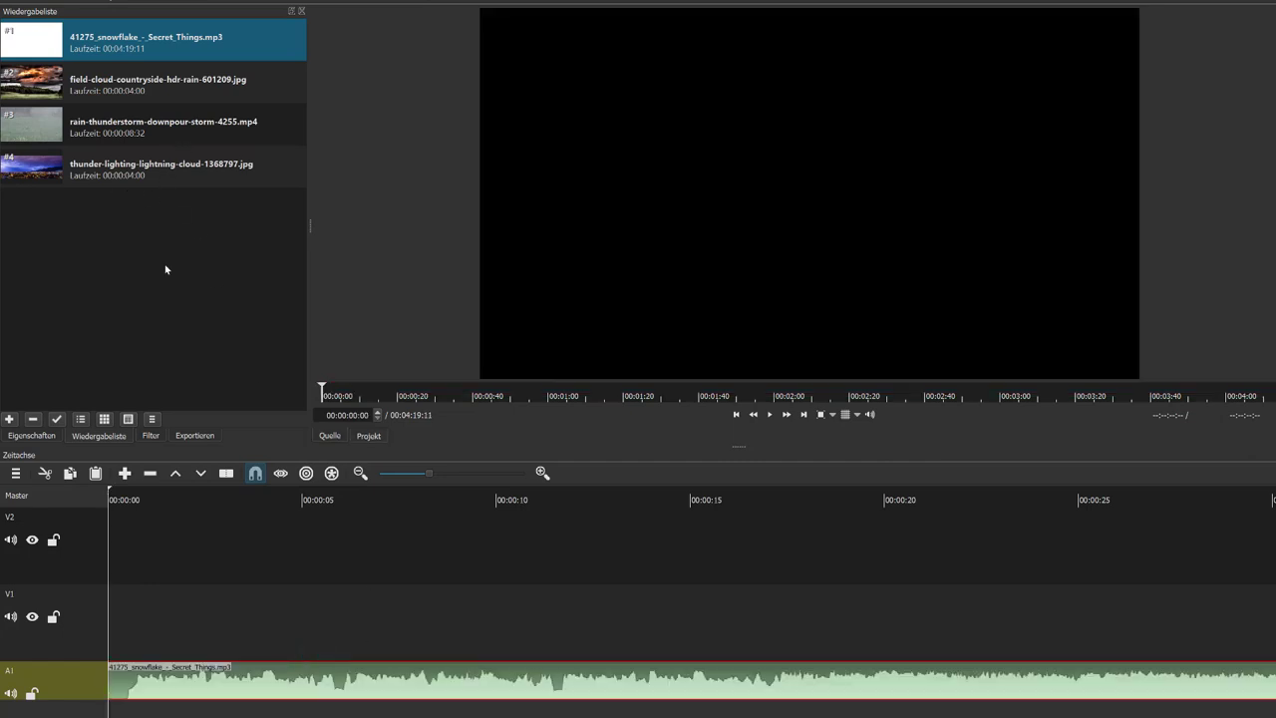
pyautogui.click(12, 693)
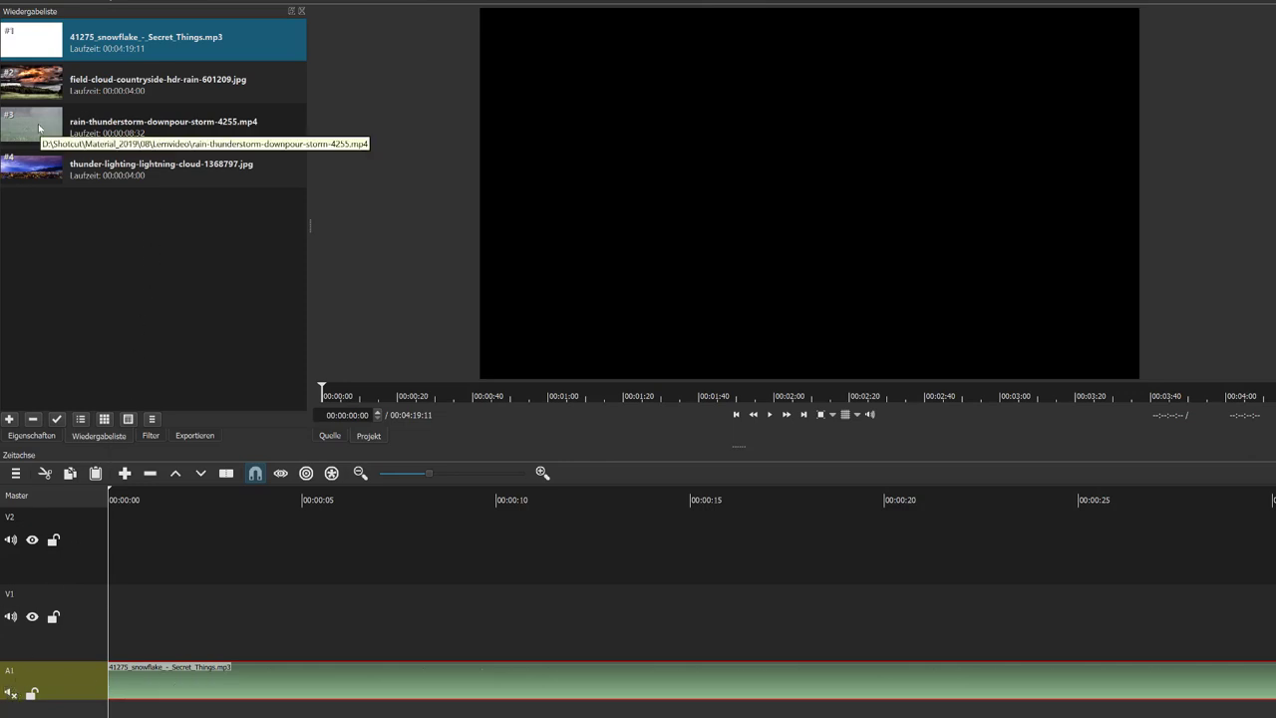
# Place the rain video at the start of V1, the field image at the start of V2, and the lightning image on V2 ending with the video
pyautogui.moveTo(39, 127); pyautogui.dragTo(111, 619)
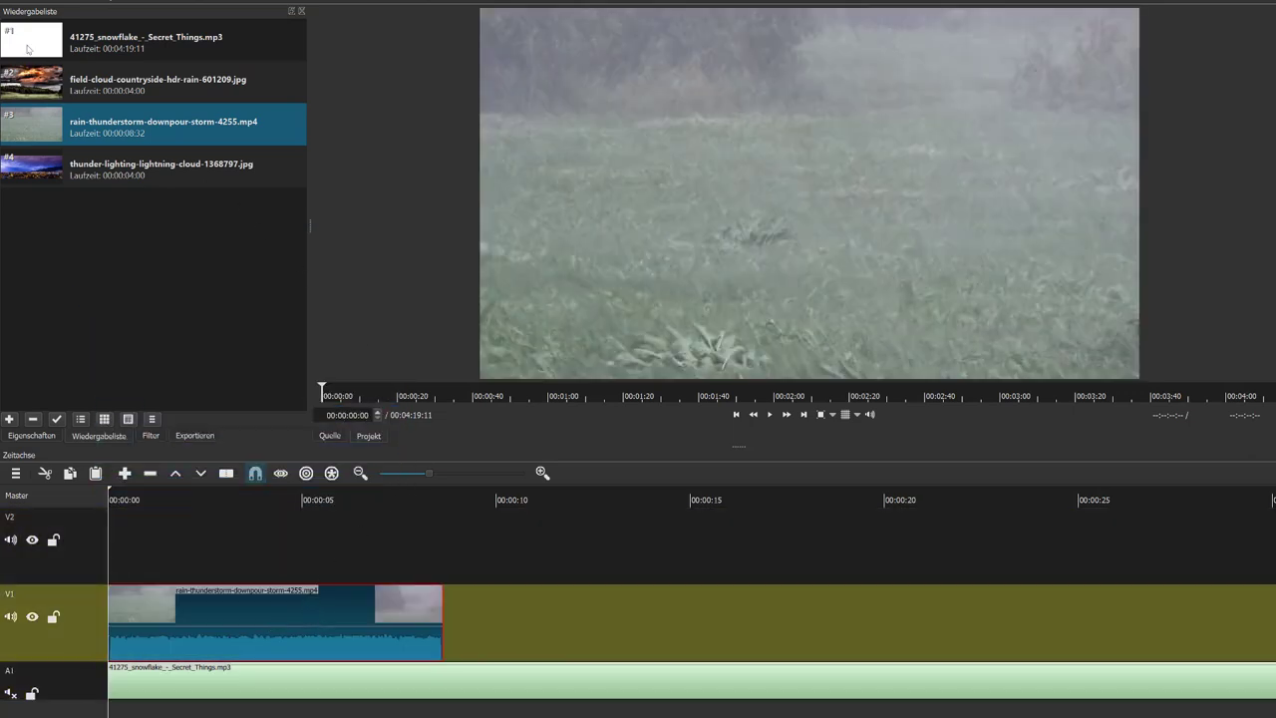
pyautogui.moveTo(35, 92); pyautogui.dragTo(115, 560)
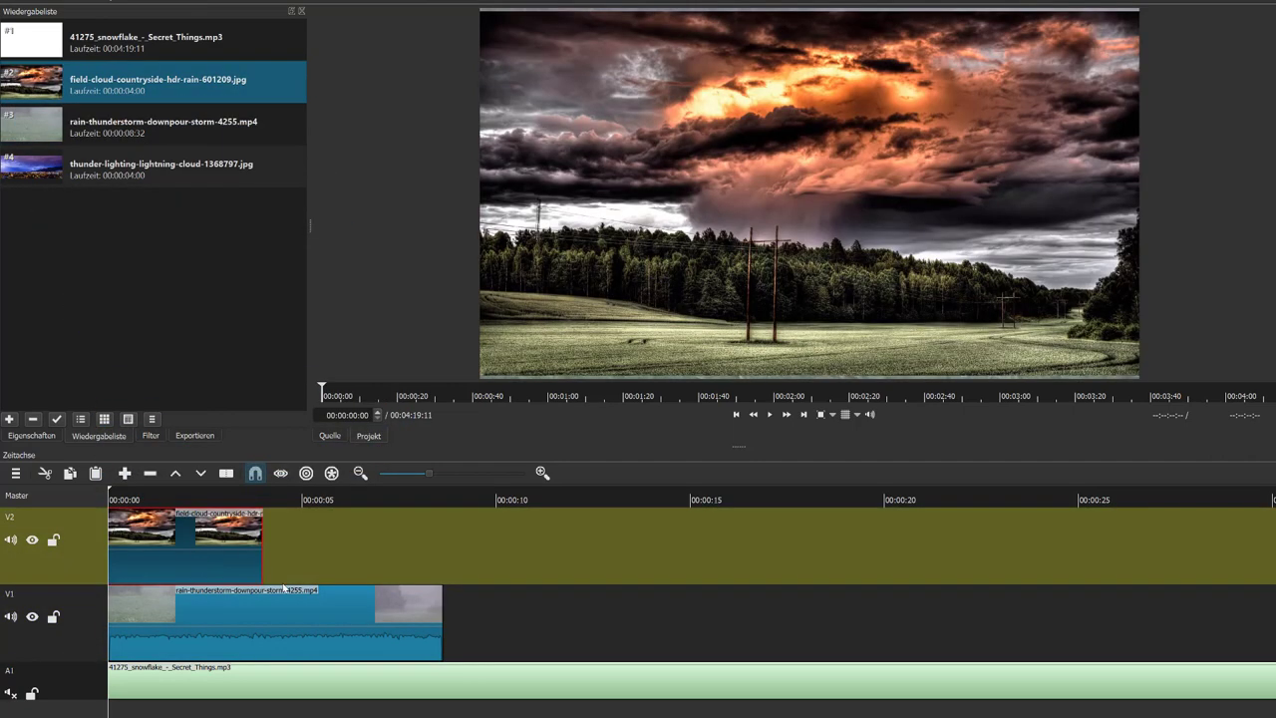
pyautogui.moveTo(36, 170); pyautogui.dragTo(293, 553)
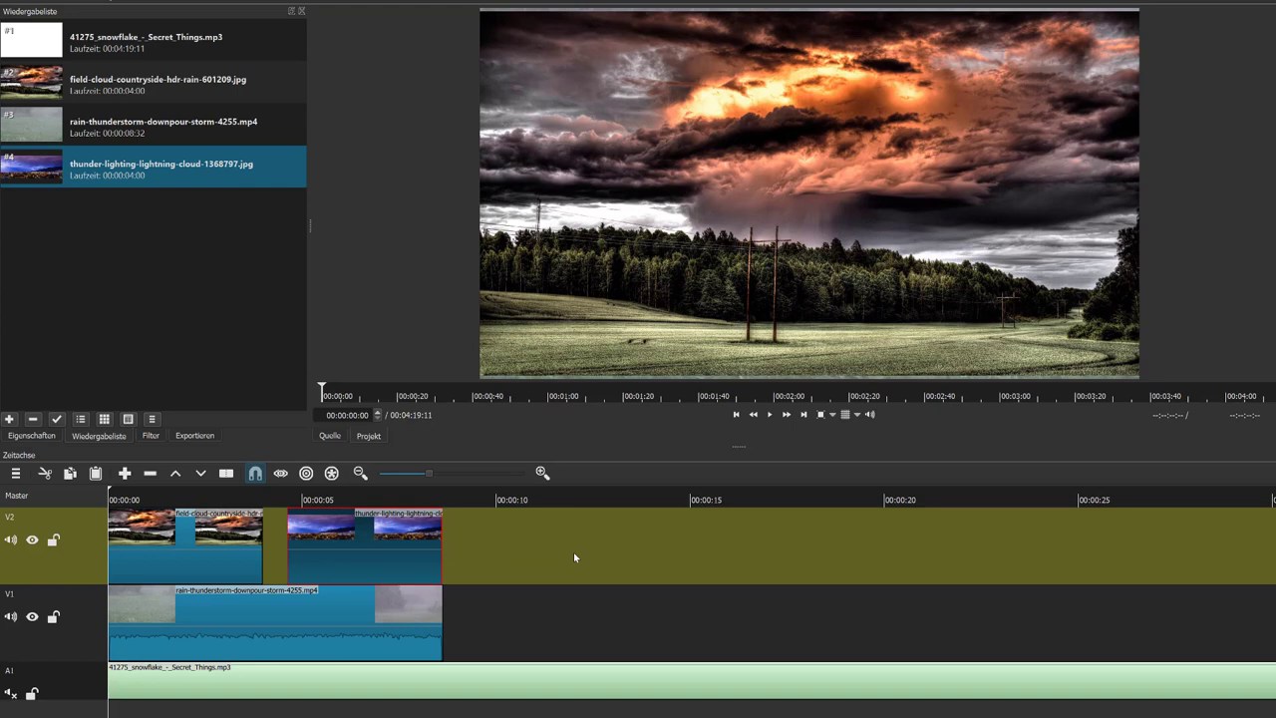
# Shift the rain video on V1 and the lightning image on V2 one second later
pyautogui.click(152, 619)
pyautogui.moveTo(152, 619); pyautogui.dragTo(190, 619)
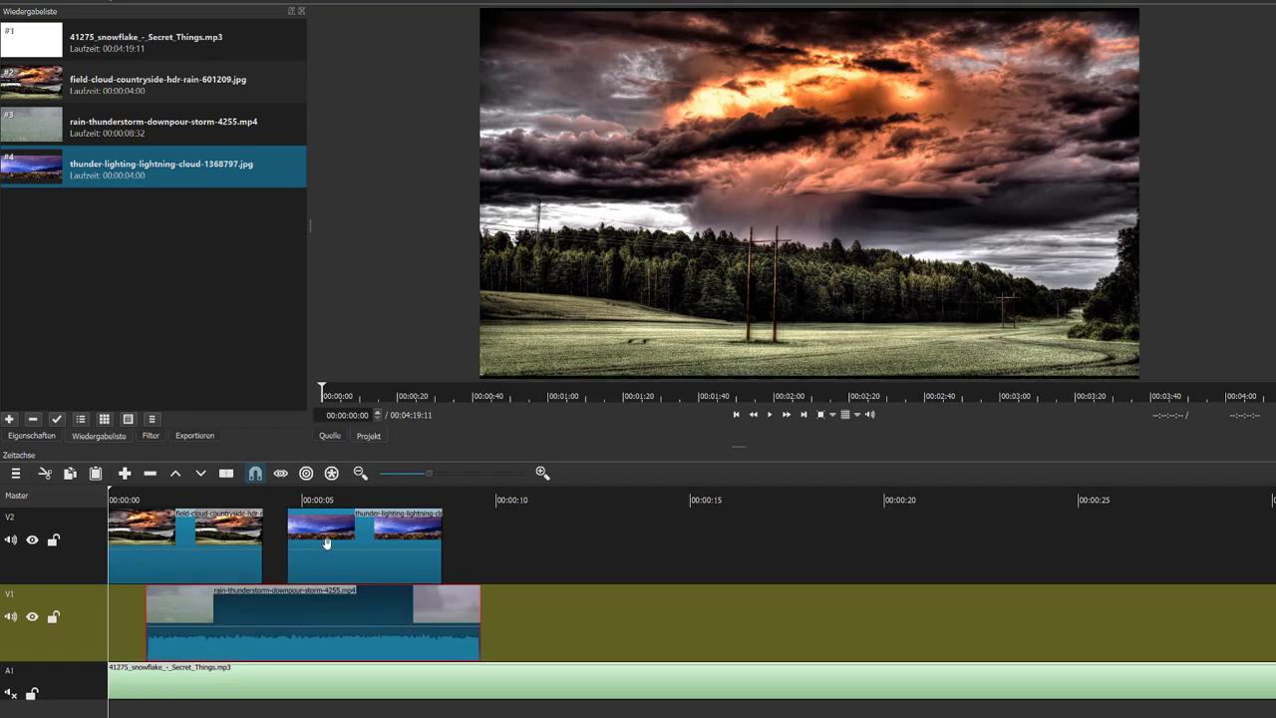
pyautogui.moveTo(325, 544); pyautogui.dragTo(364, 543)
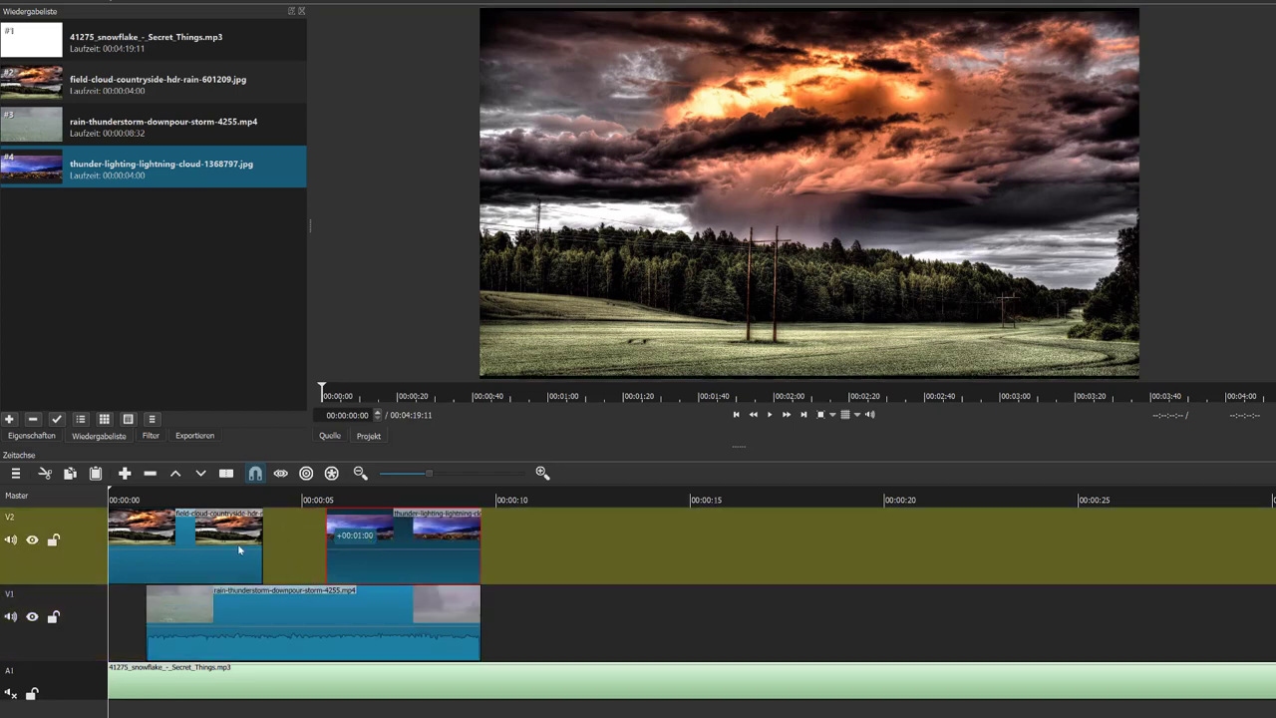
# Split the field image on V2 at 00:00:00:36
pyautogui.click(137, 497)
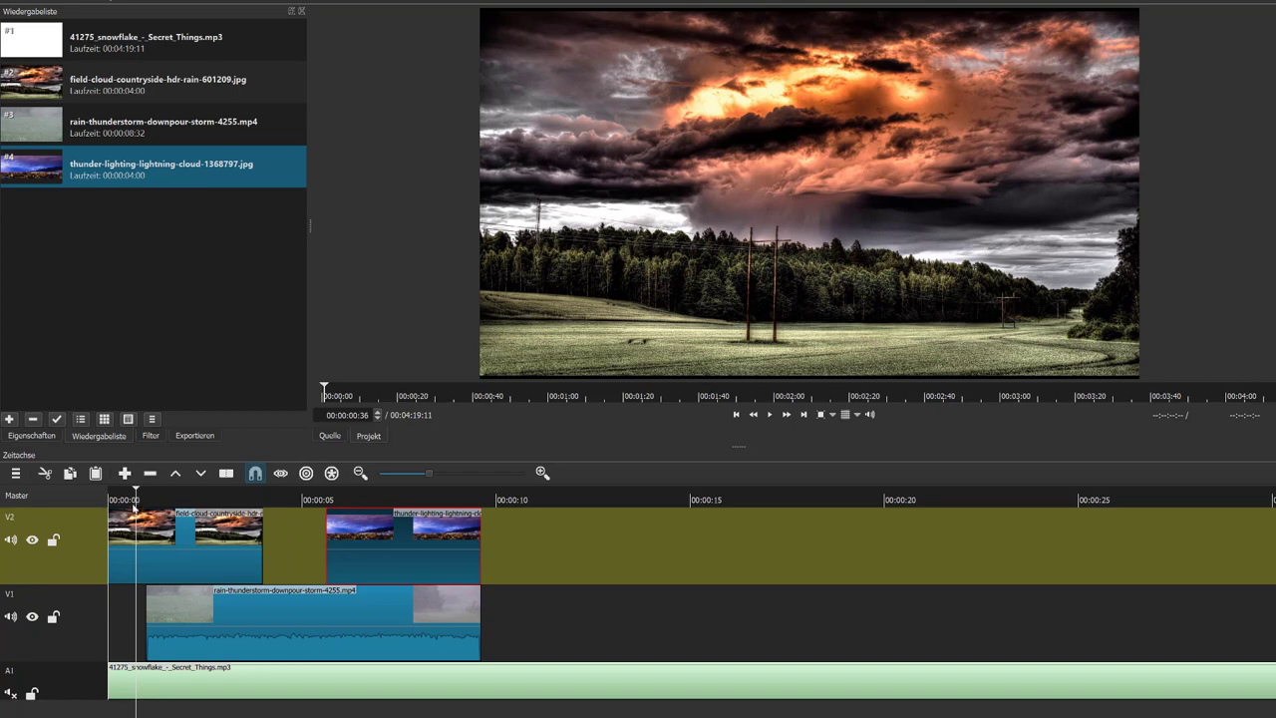
pyautogui.click(132, 539)
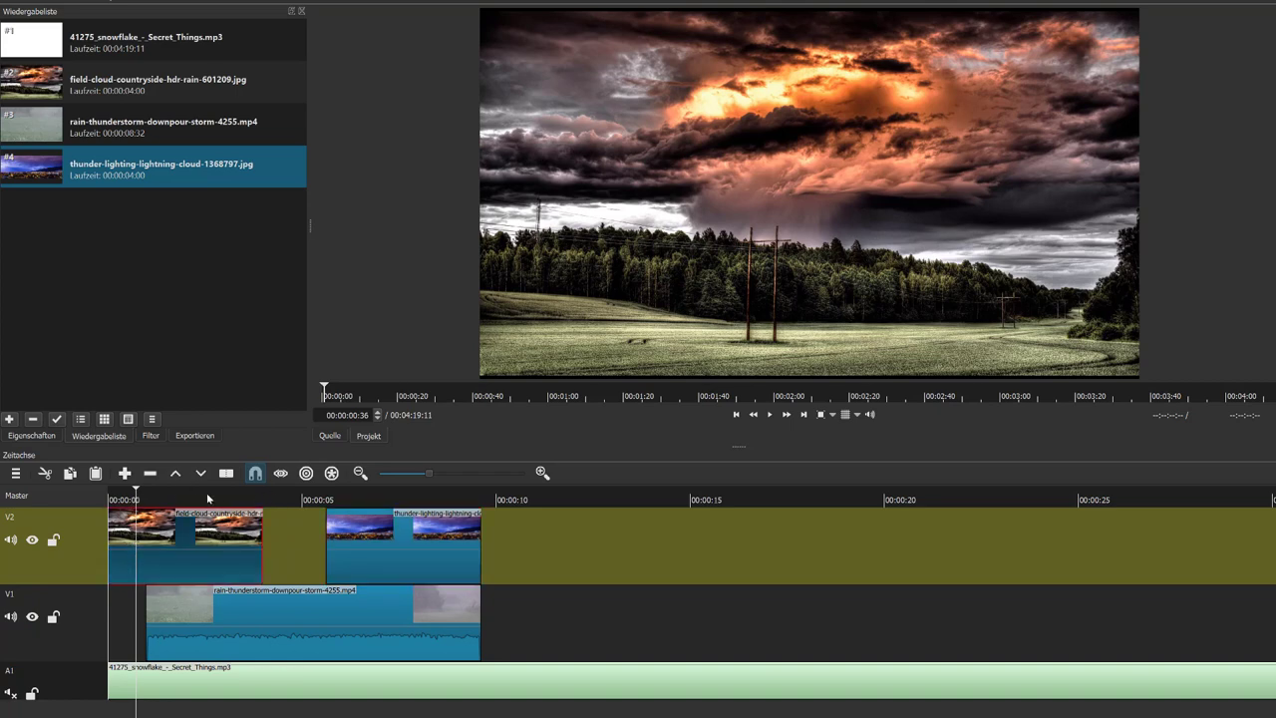
pyautogui.click(226, 473)
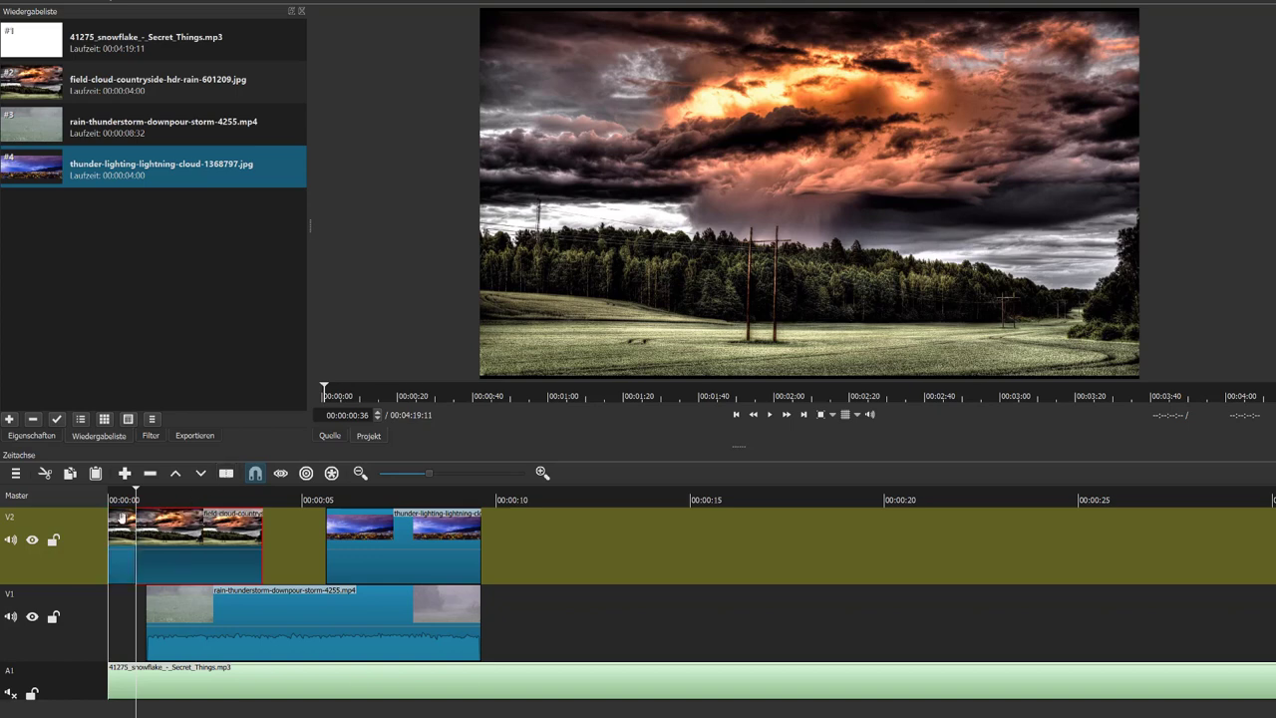
# Add a Text: Einfach filter to the field image's second piece with the text "Teile von Clips transparent machen mit Chroma-Key"
pyautogui.click(120, 496)
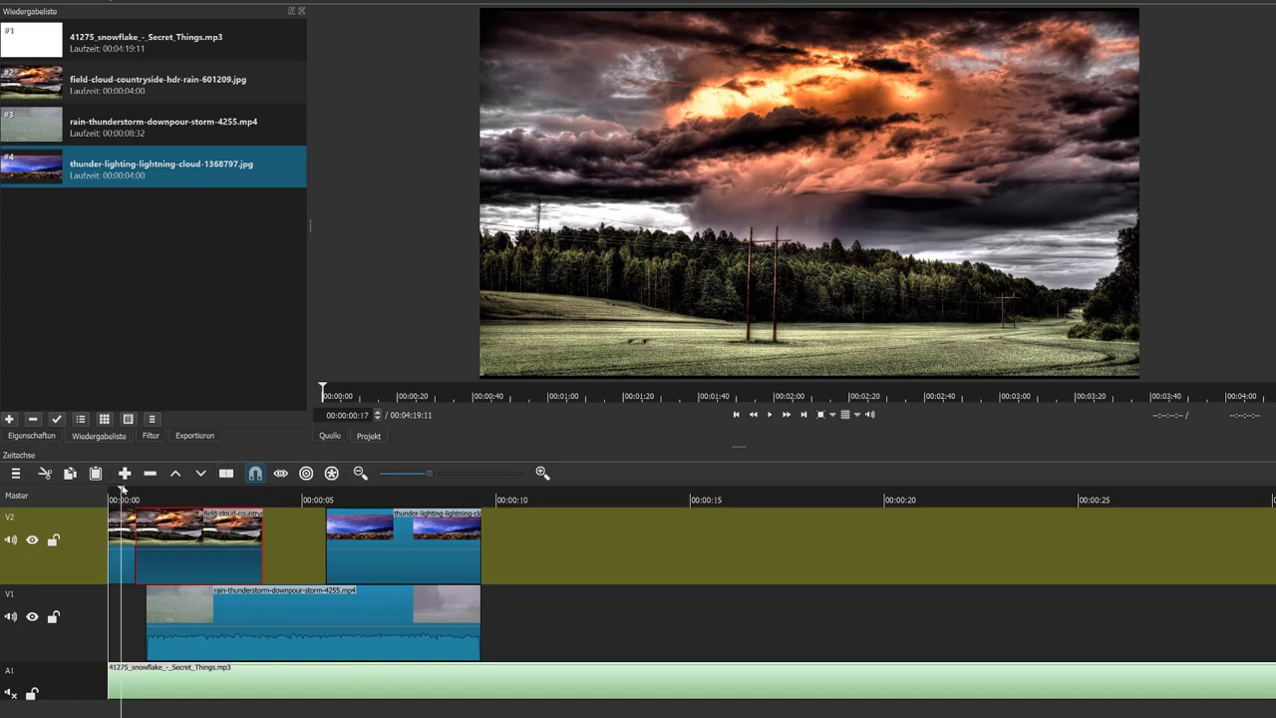
pyautogui.click(150, 437)
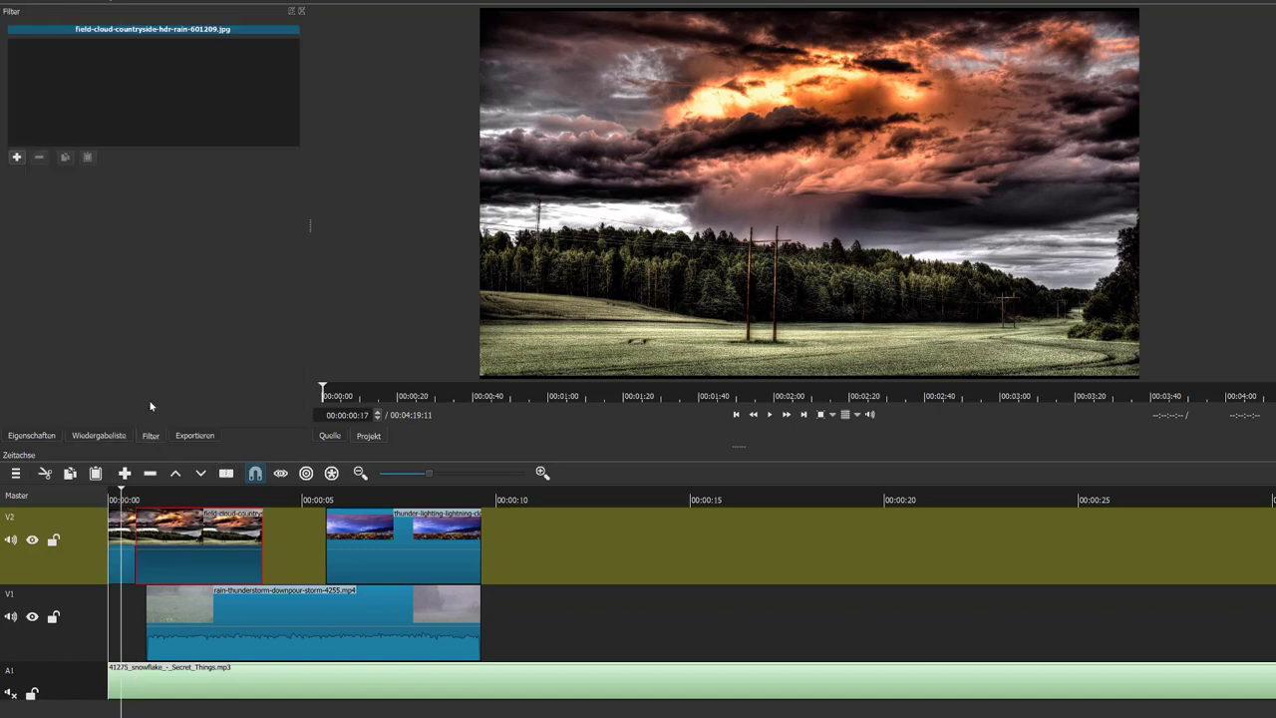
pyautogui.click(15, 157)
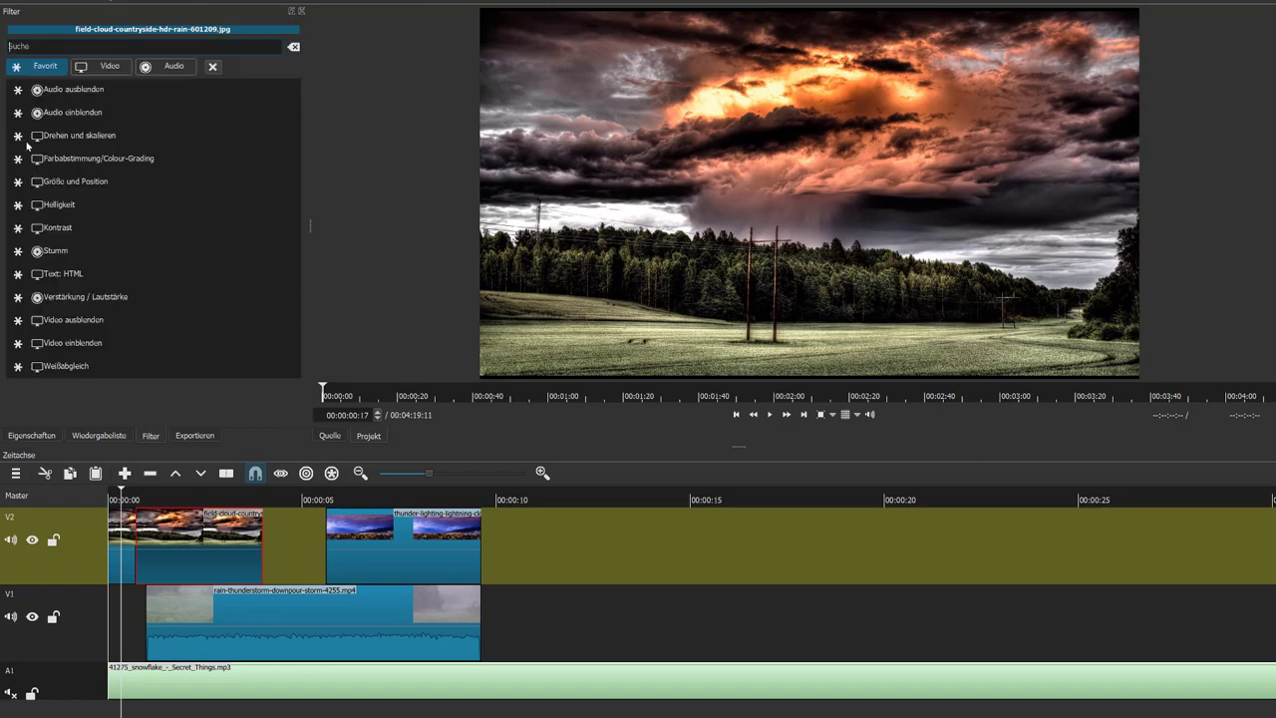
pyautogui.click(100, 65)
pyautogui.scroll(-10, 124, 254)
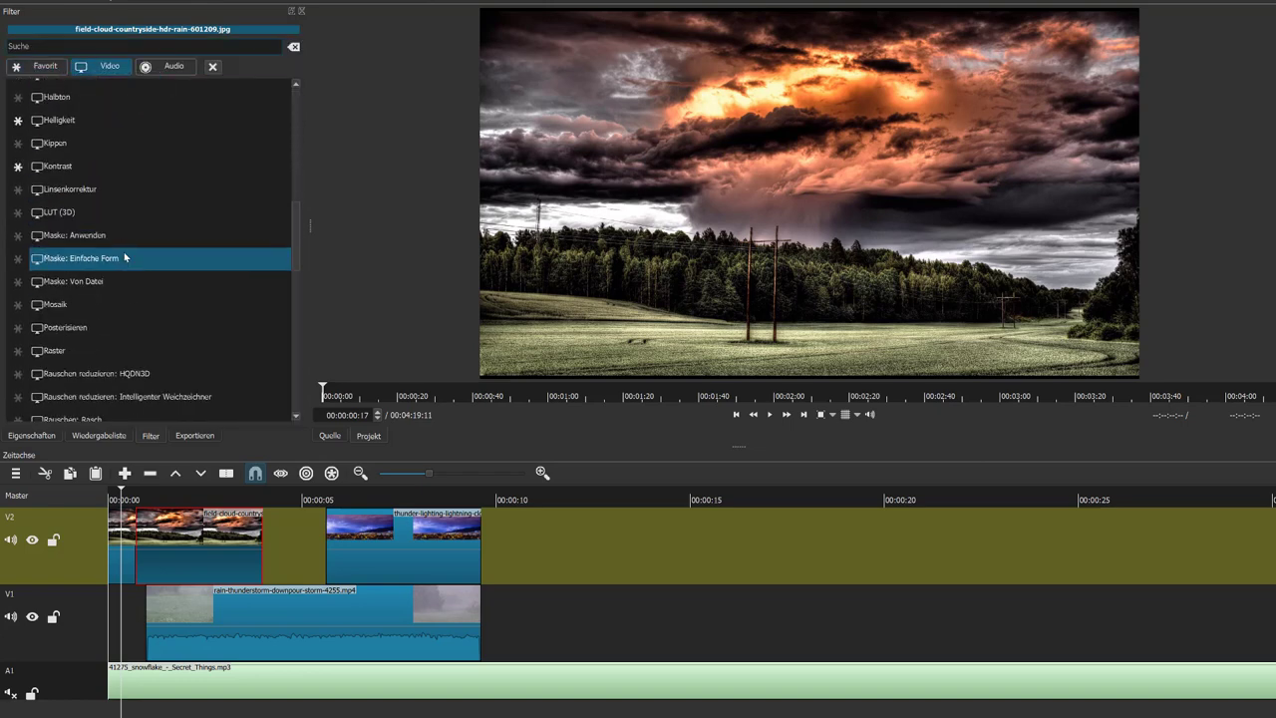
pyautogui.scroll(-5, 125, 258)
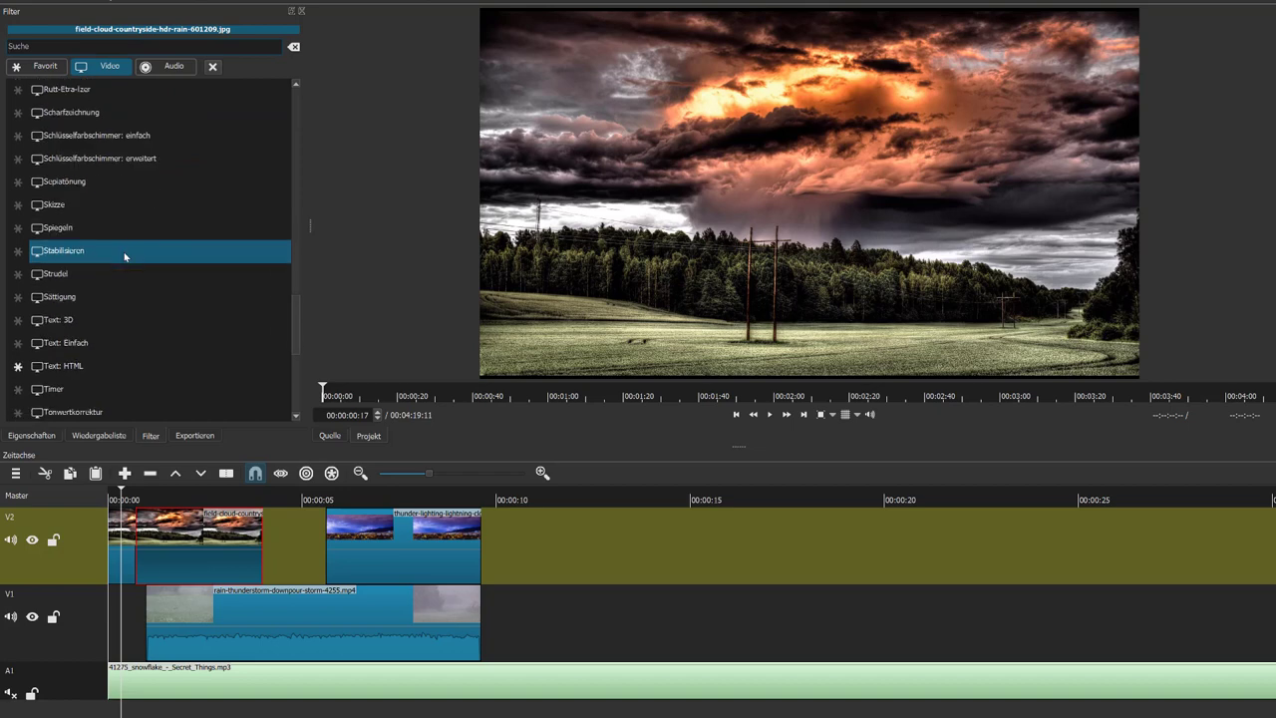
pyautogui.click(76, 345)
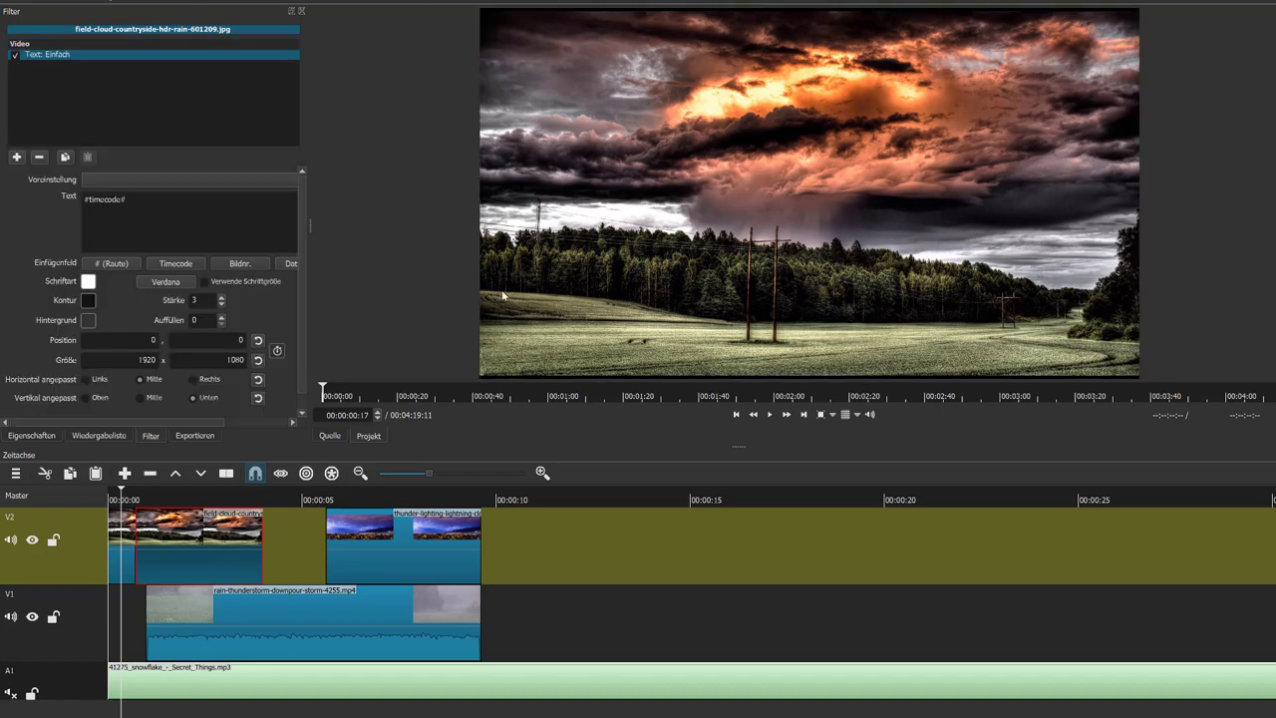
pyautogui.moveTo(153, 196); pyautogui.dragTo(74, 199)
pyautogui.write('Teile von Clips transparent machen mit Chroma-Key')
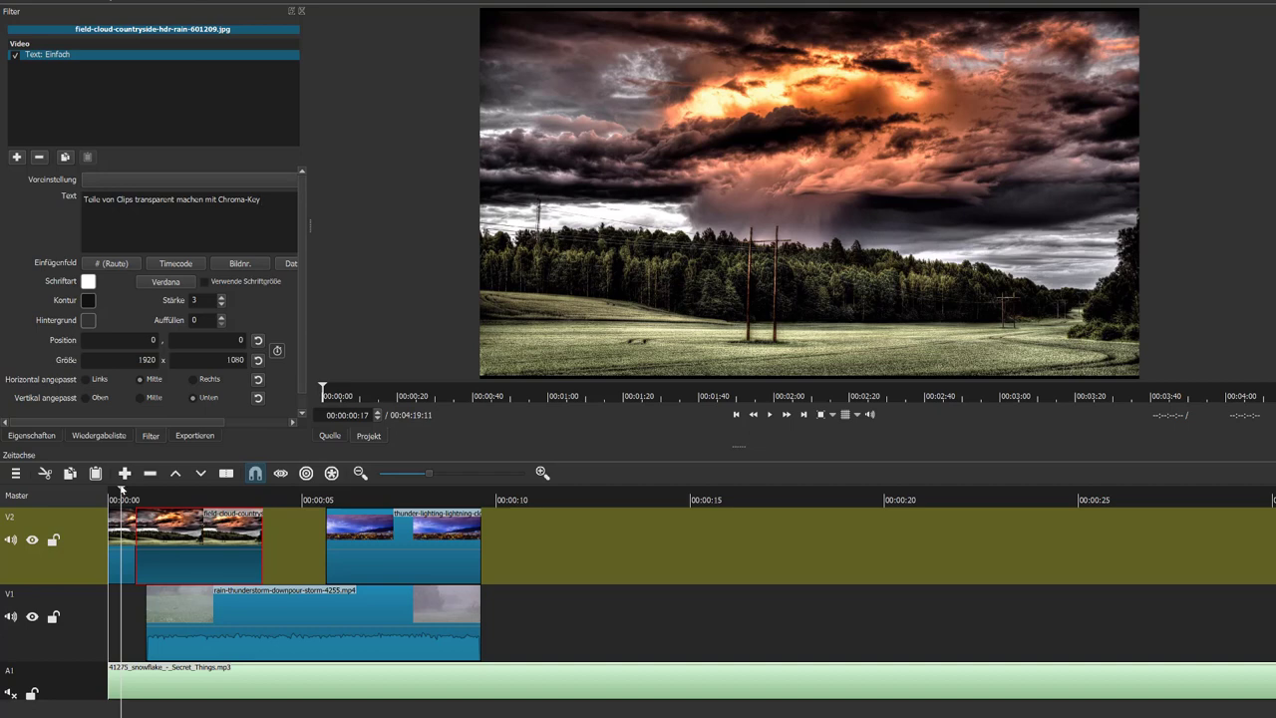
# Resize the title's text box to about 1038 x 966, break the line after "transparent", and move the box to about 320, 69
pyautogui.click(186, 494)
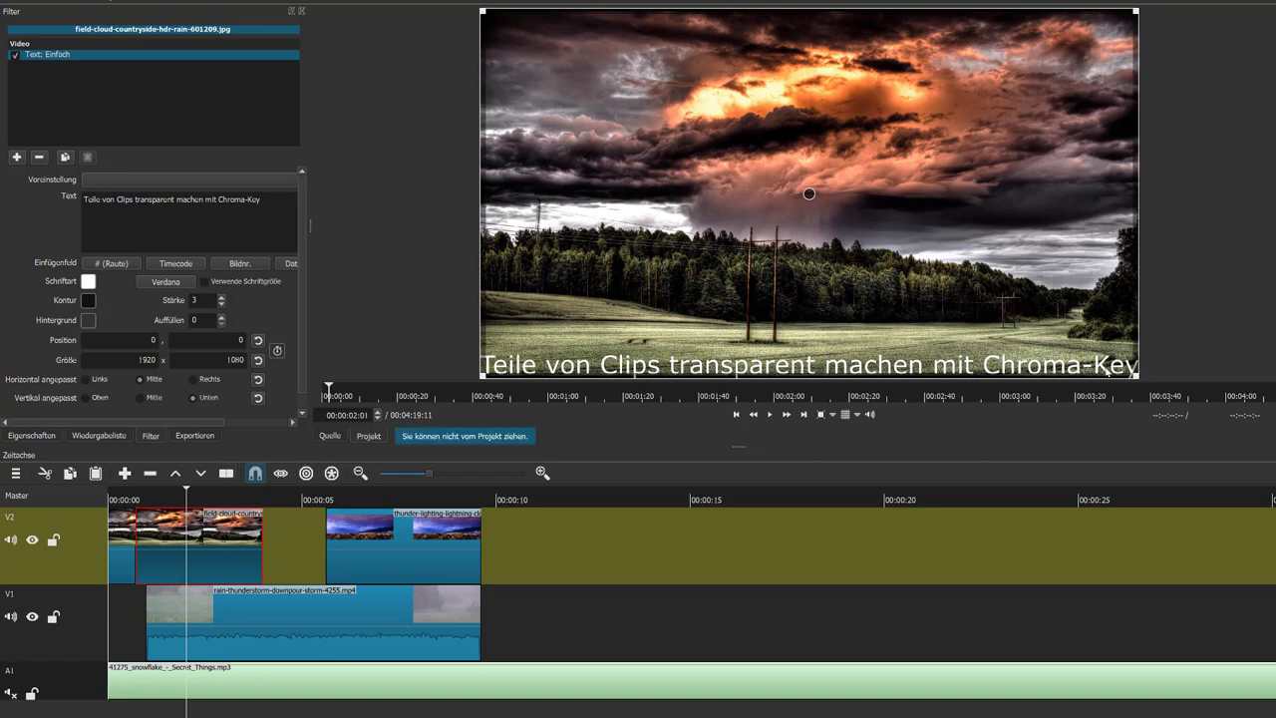
pyautogui.moveTo(1137, 377); pyautogui.dragTo(796, 336)
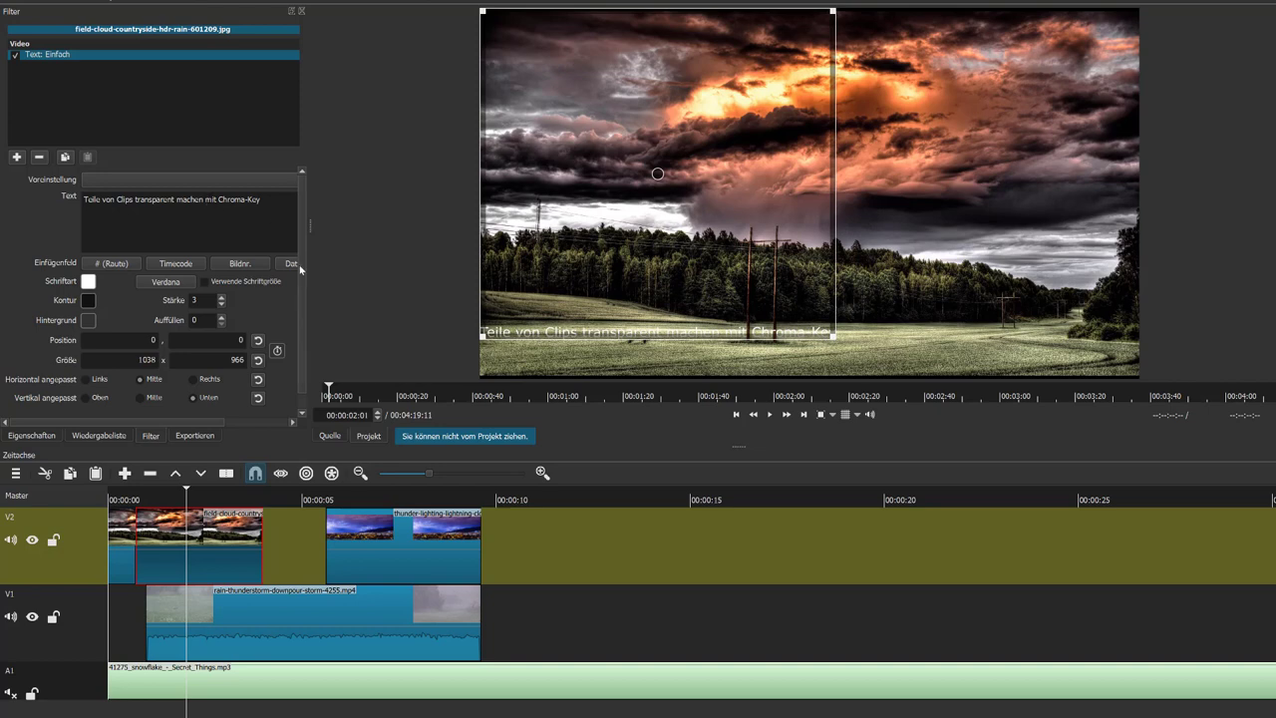
pyautogui.press('Return')
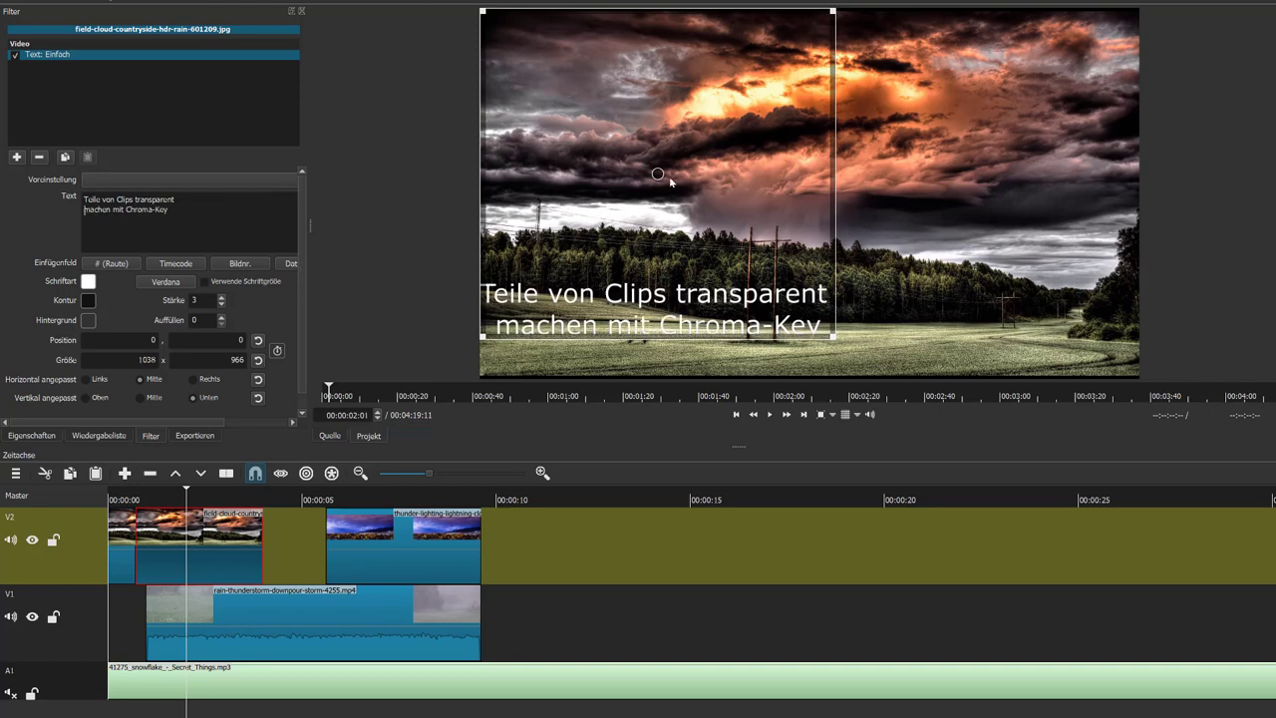
pyautogui.moveTo(660, 176); pyautogui.dragTo(768, 198)
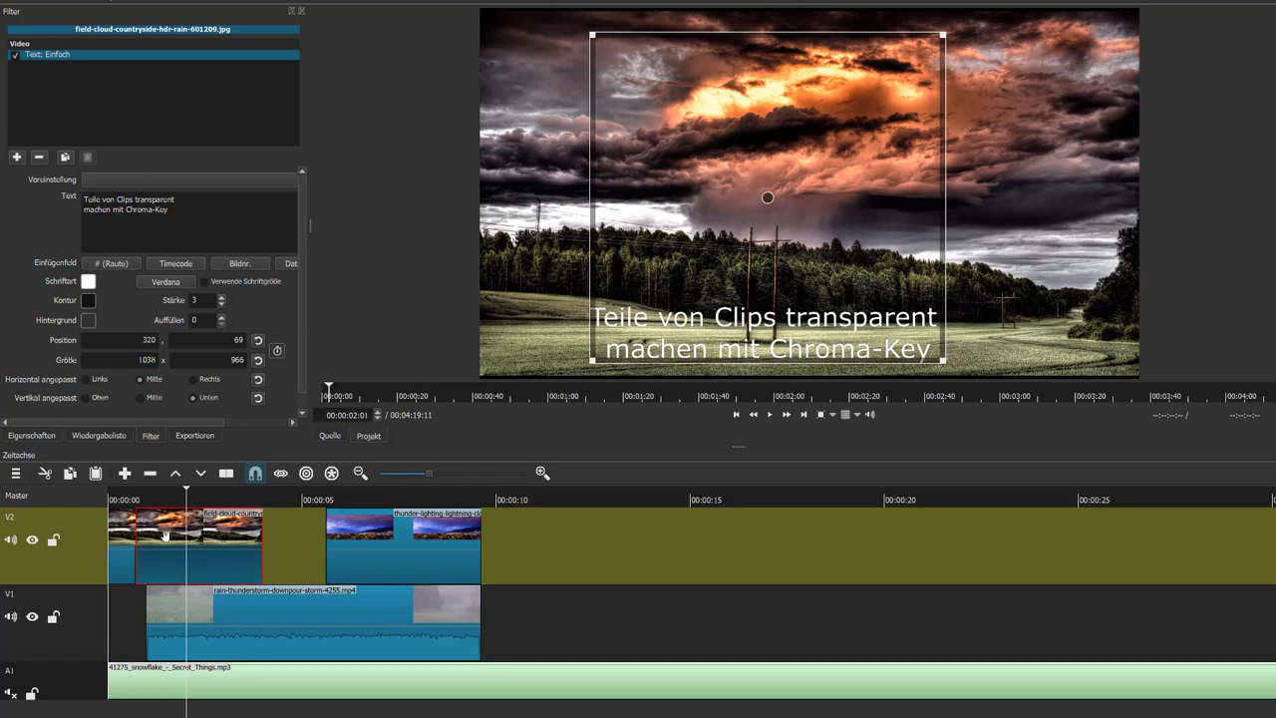
# Copy the text filter from the field image's second piece and paste it onto the short first piece
pyautogui.click(65, 158)
pyautogui.click(117, 539)
pyautogui.click(122, 498)
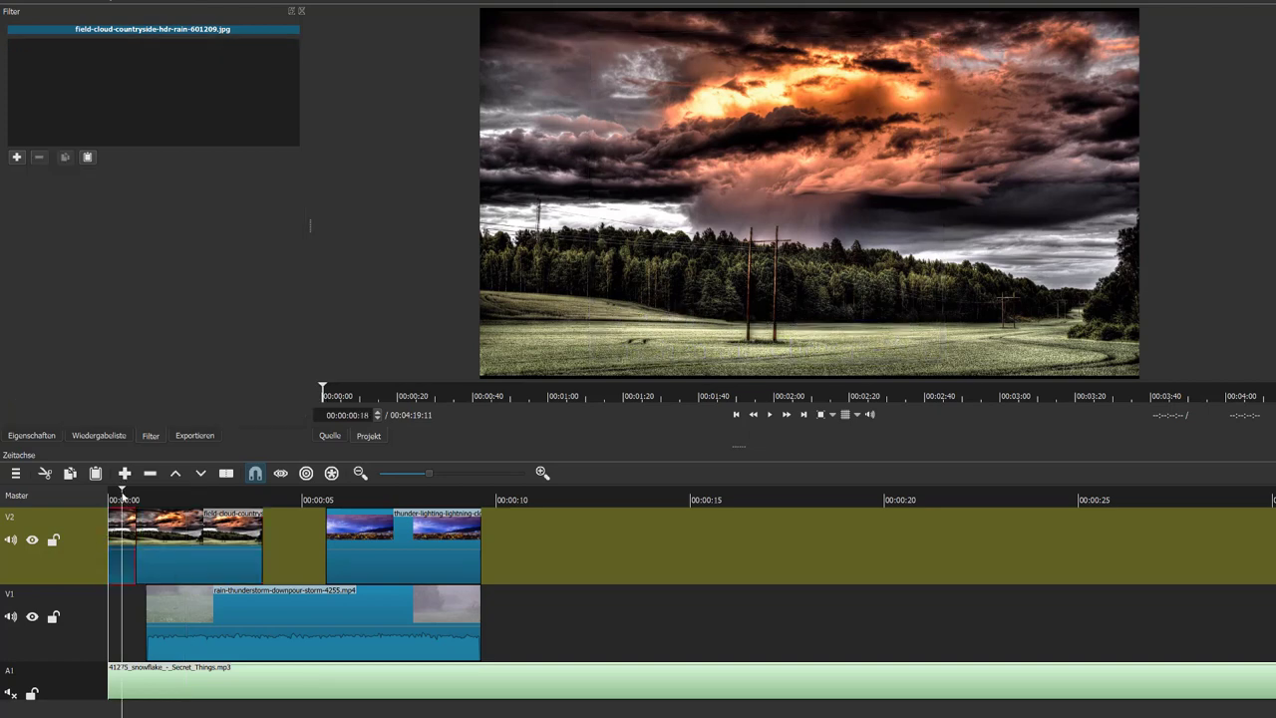
pyautogui.click(87, 157)
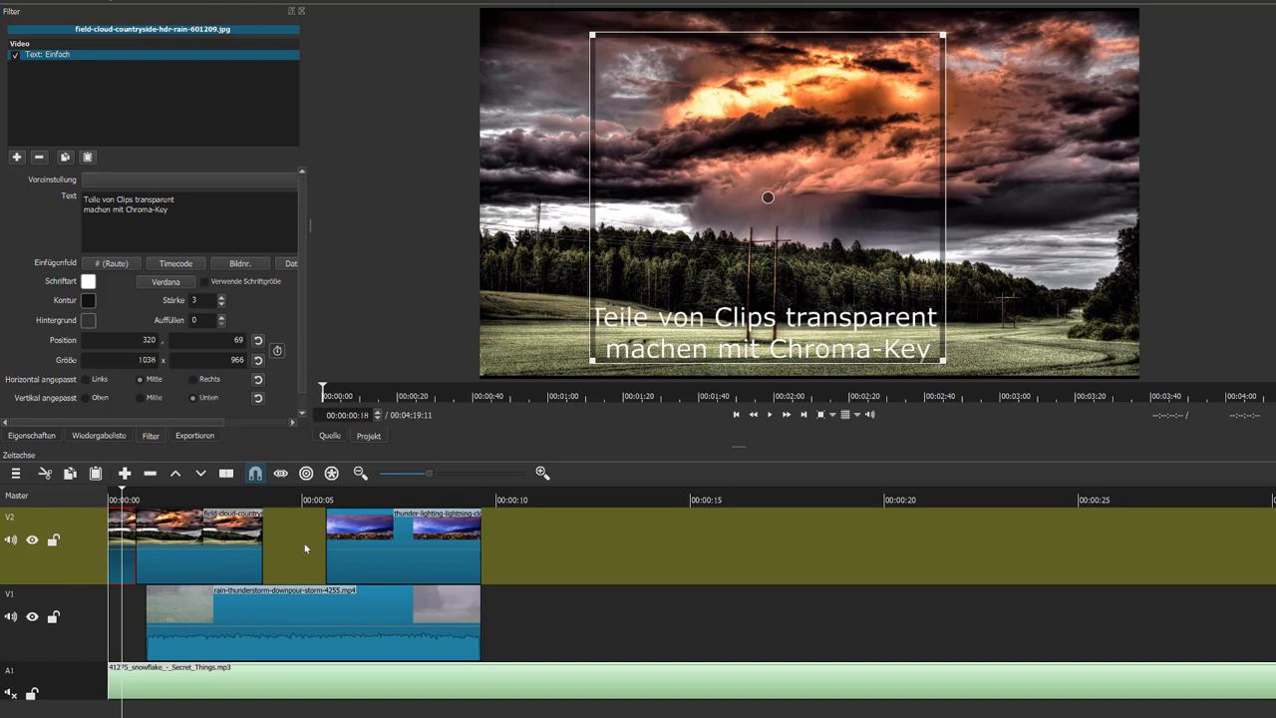
# Remove the text filter from the field image's second piece and check both pieces in the preview
pyautogui.click(195, 546)
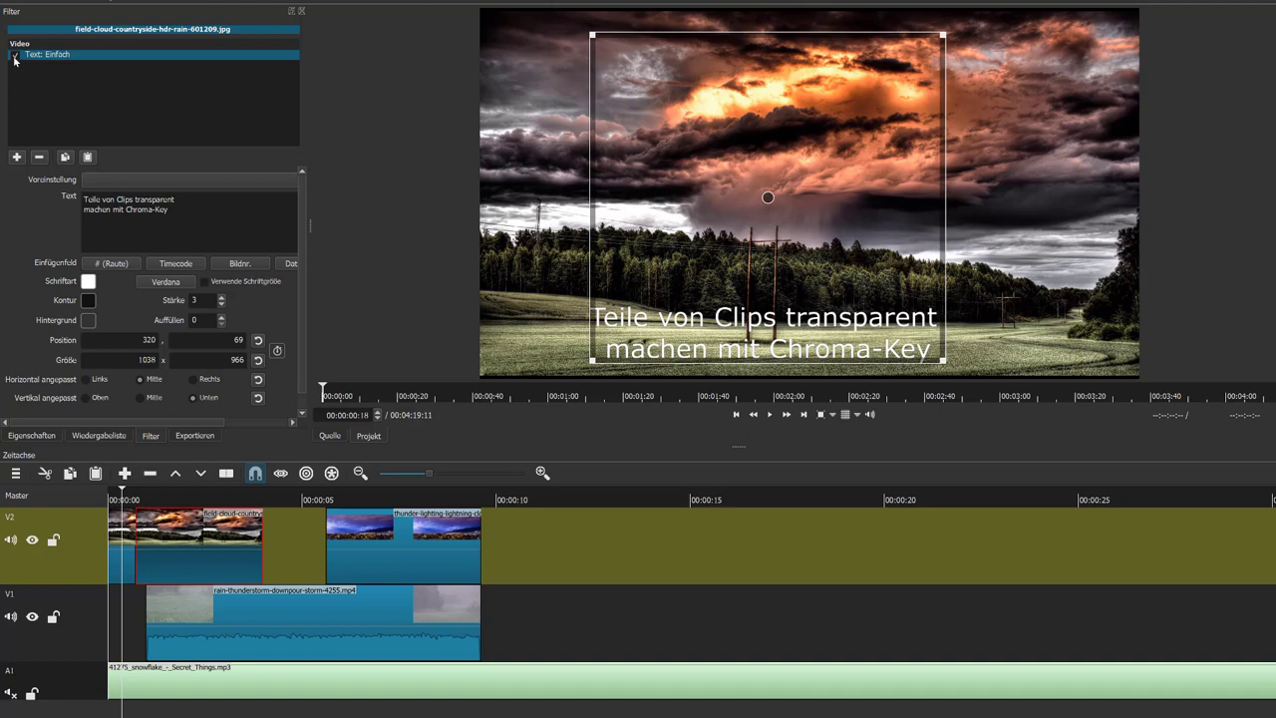
pyautogui.click(40, 158)
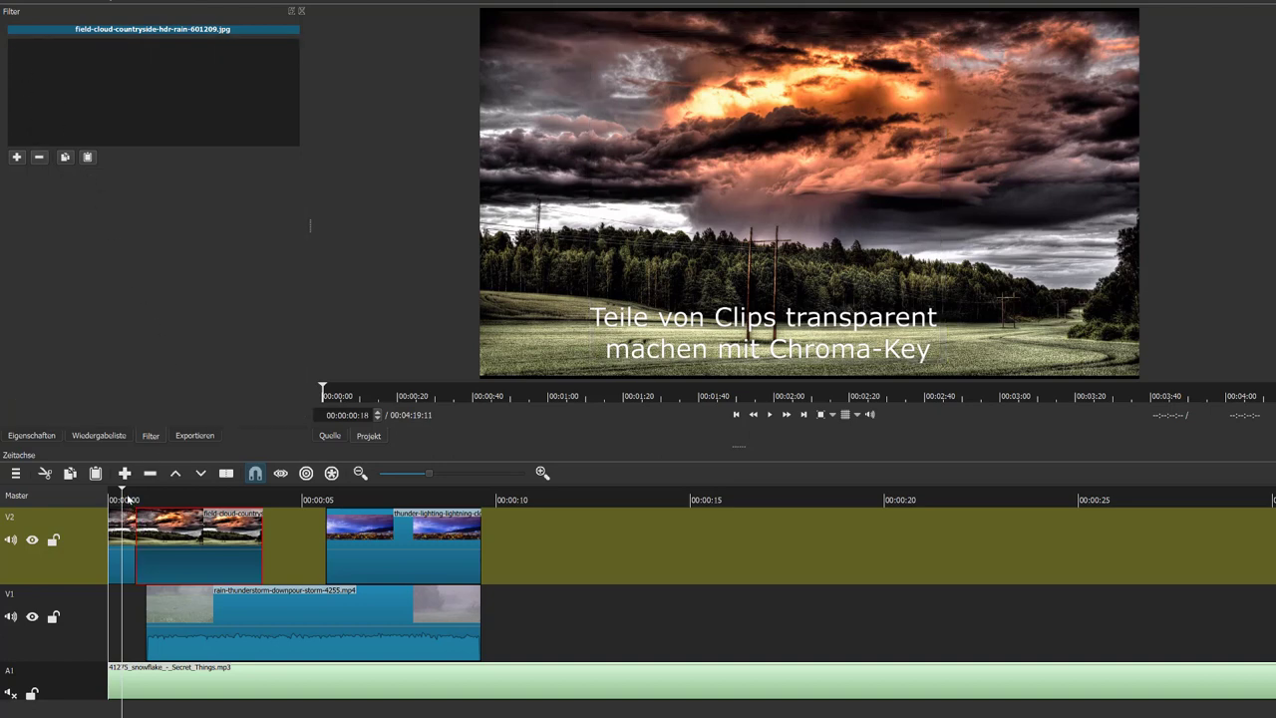
pyautogui.click(127, 535)
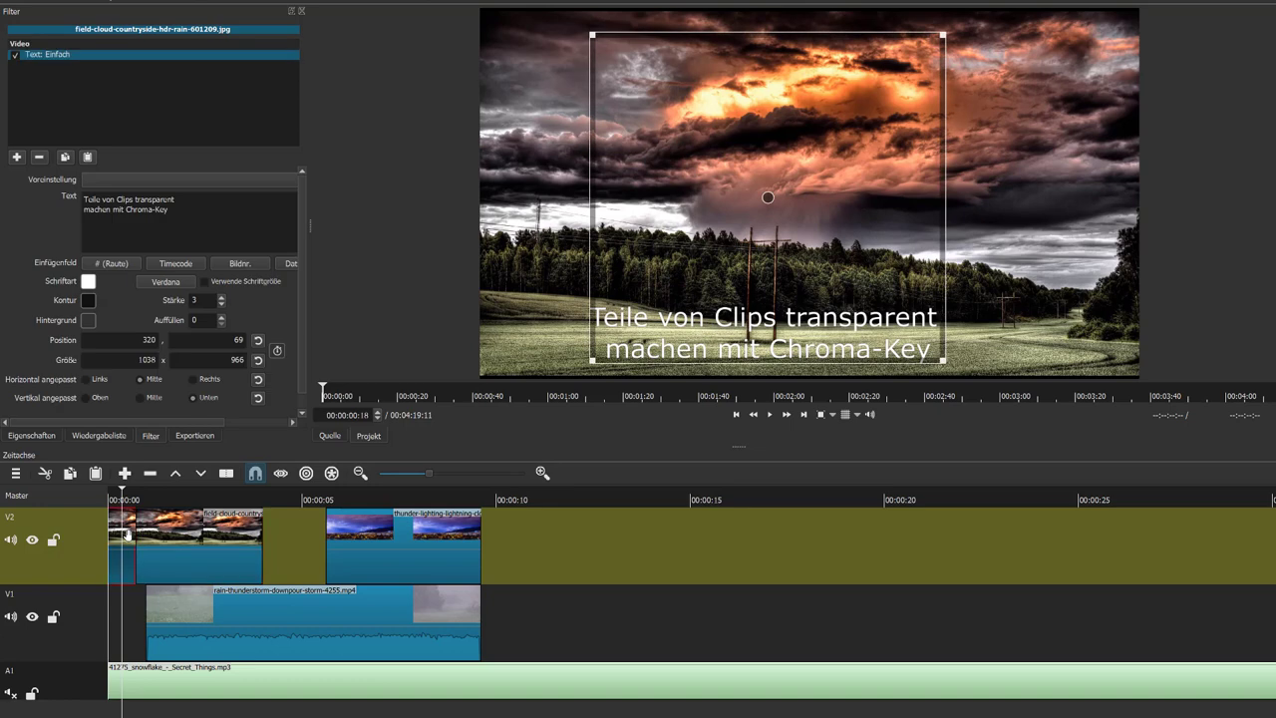
pyautogui.click(185, 503)
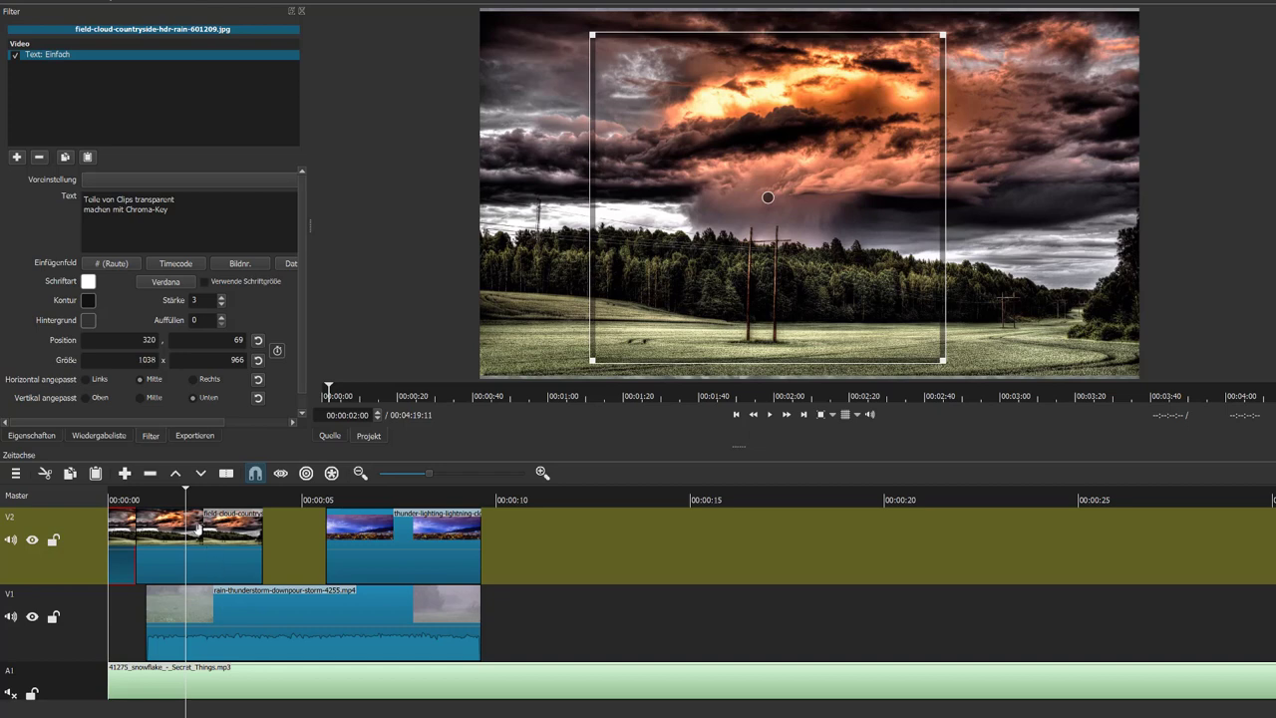
# Add a Chroma Key: Einfach filter to the second piece of the field image
pyautogui.click(231, 566)
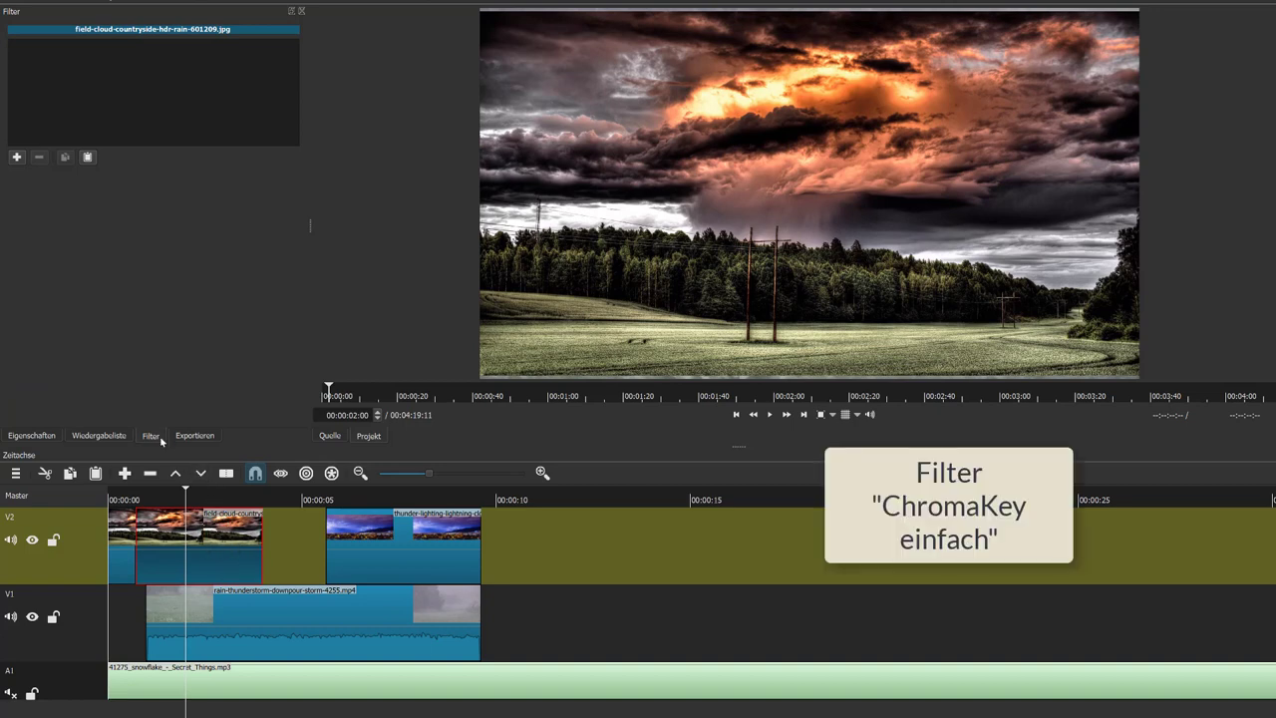
pyautogui.click(17, 158)
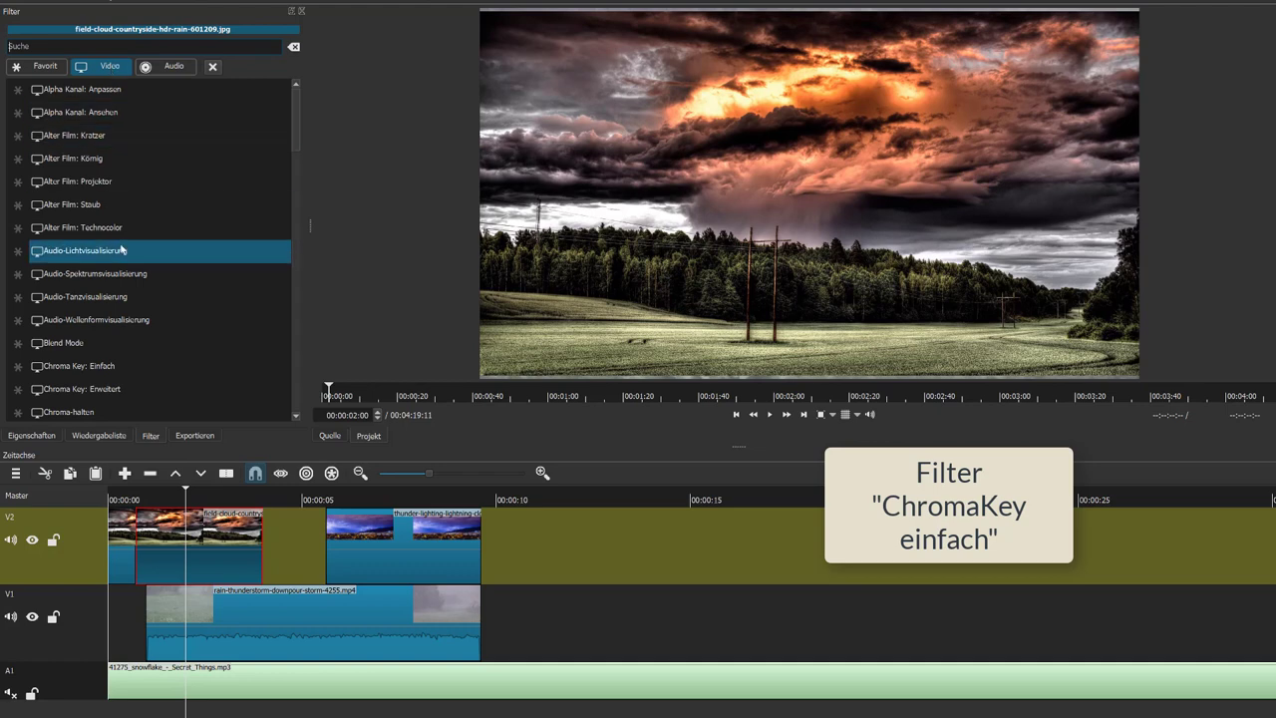
pyautogui.scroll(-1, 110, 249)
pyautogui.click(91, 335)
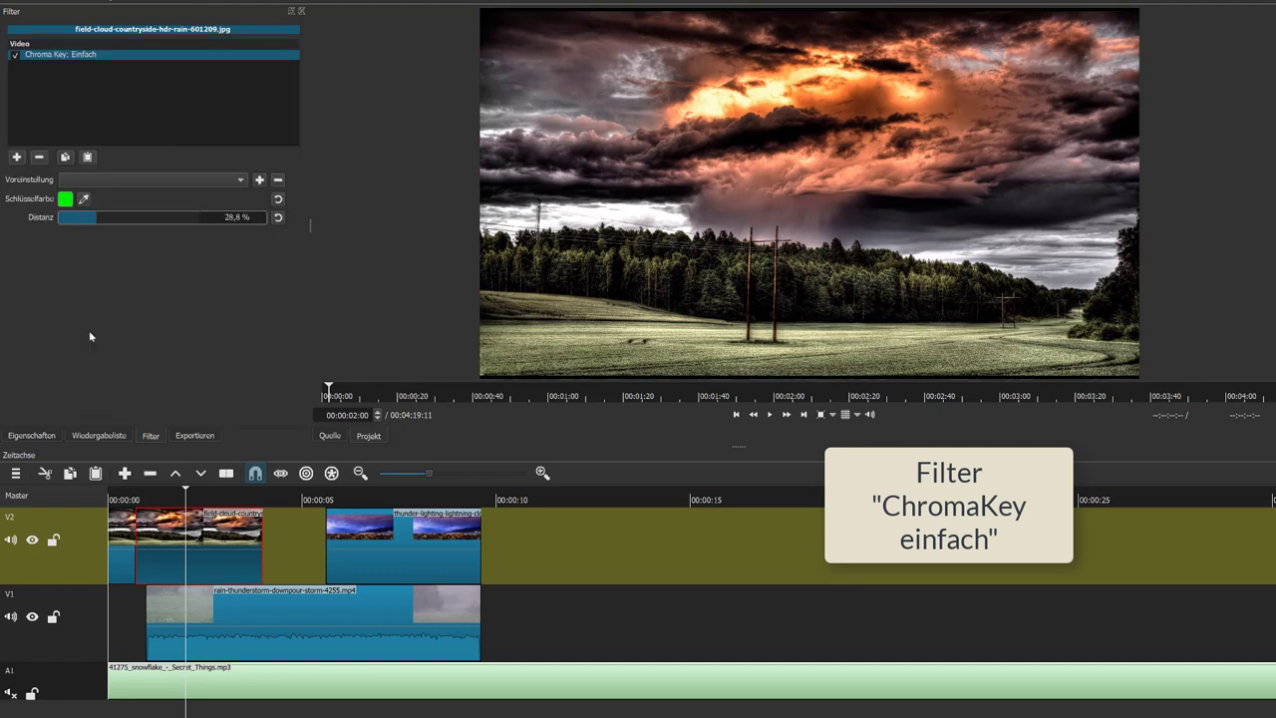
# Pick the meadow's green from the preview as the key colour and set the chroma key distance to 35.5 %
pyautogui.click(66, 200)
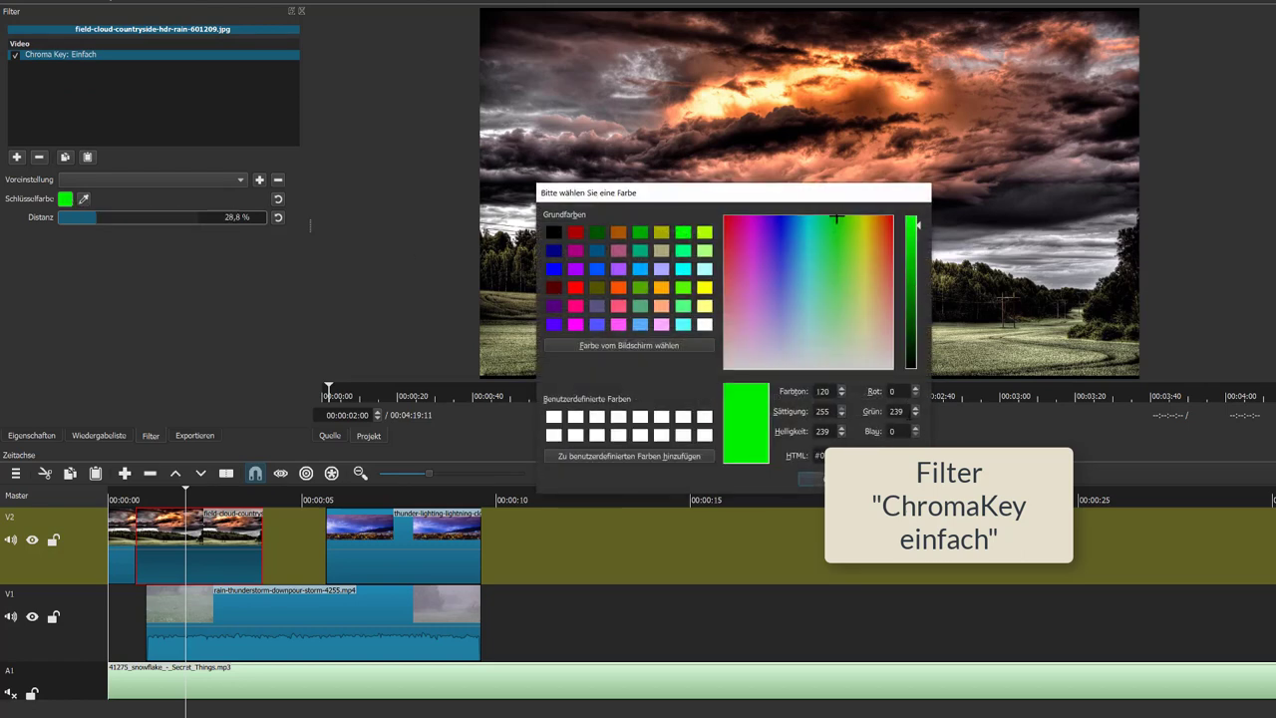
pyautogui.press('Return')
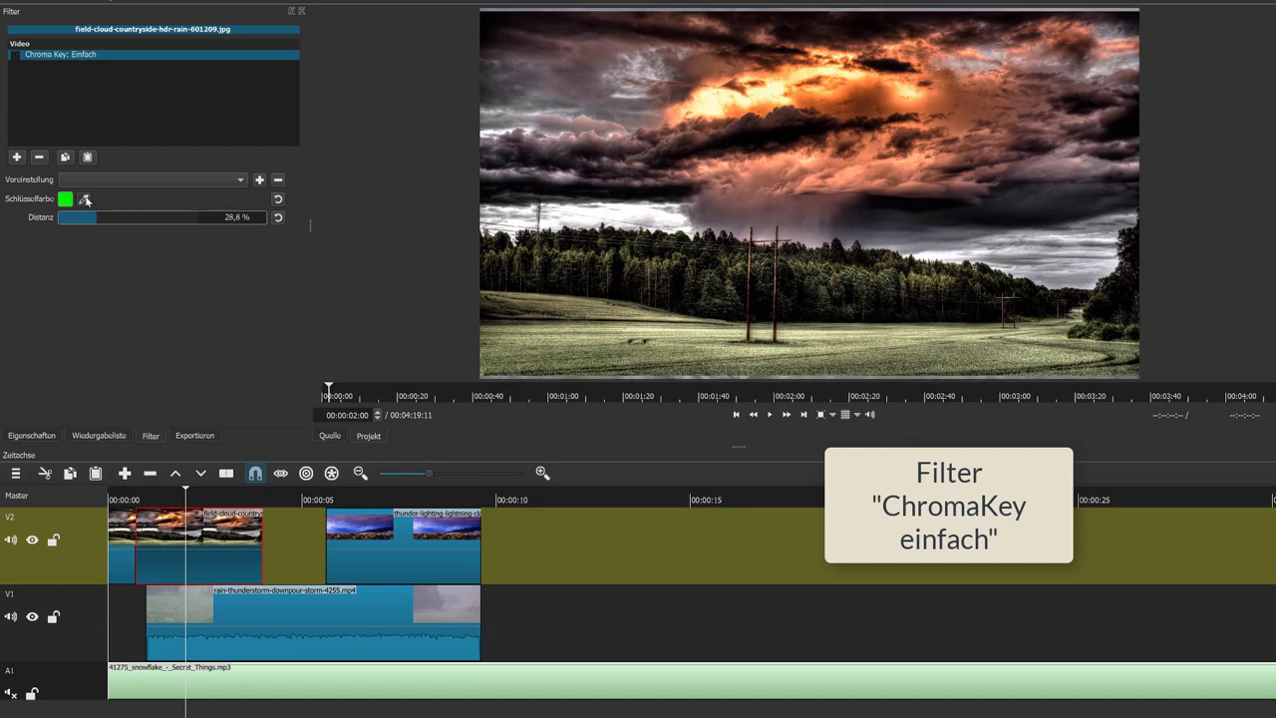
pyautogui.click(560, 347)
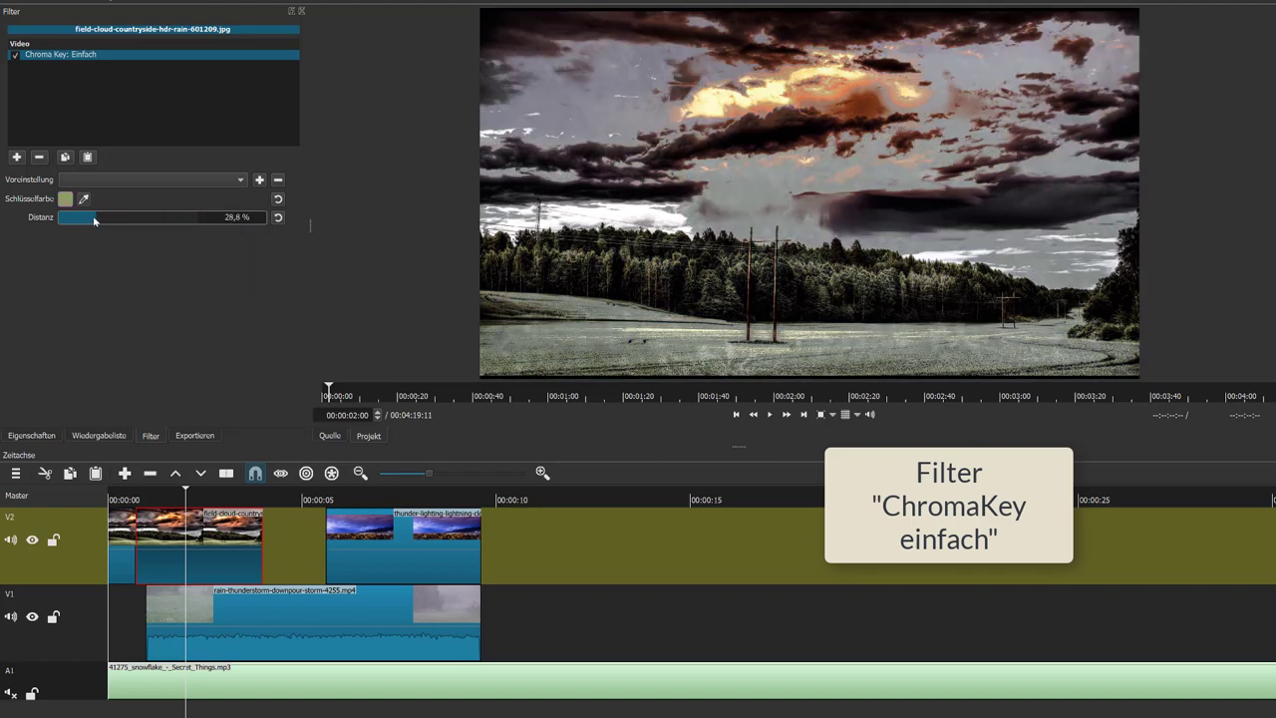
pyautogui.moveTo(92, 215); pyautogui.dragTo(109, 237)
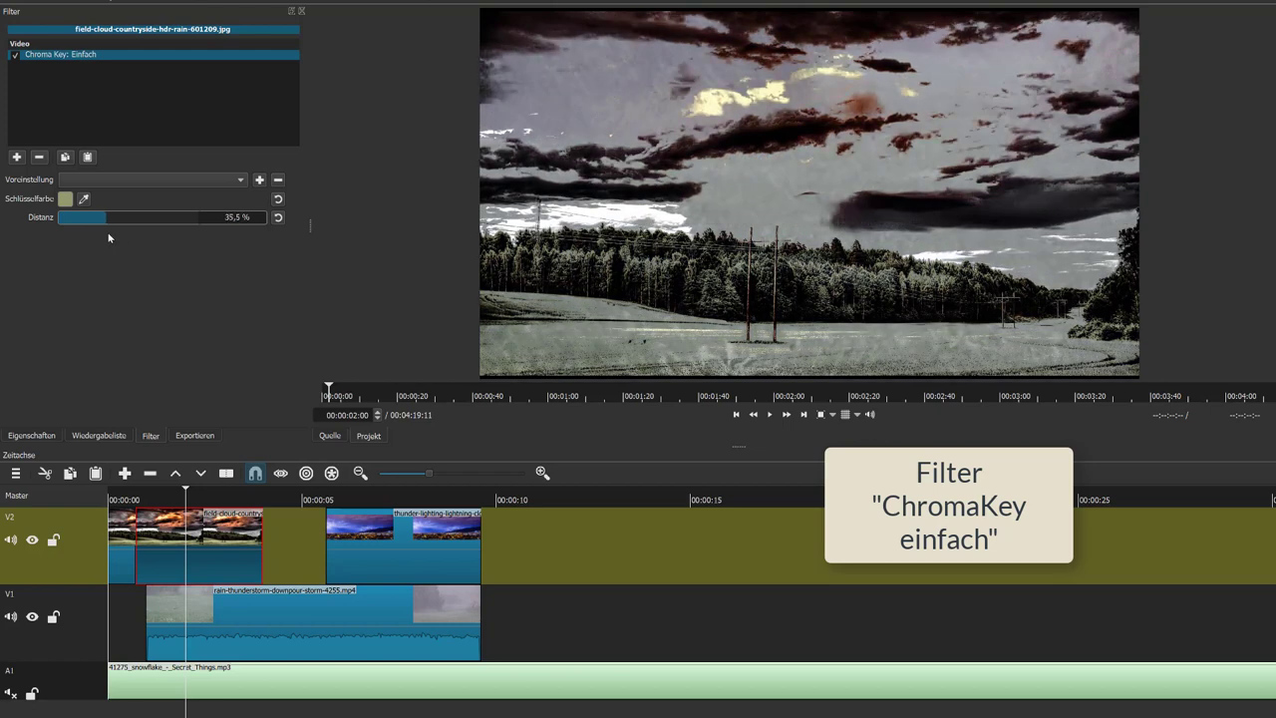
# Mute track V1 and play the project from the field image into the lightning image to check the keying
pyautogui.click(15, 618)
pyautogui.click(131, 495)
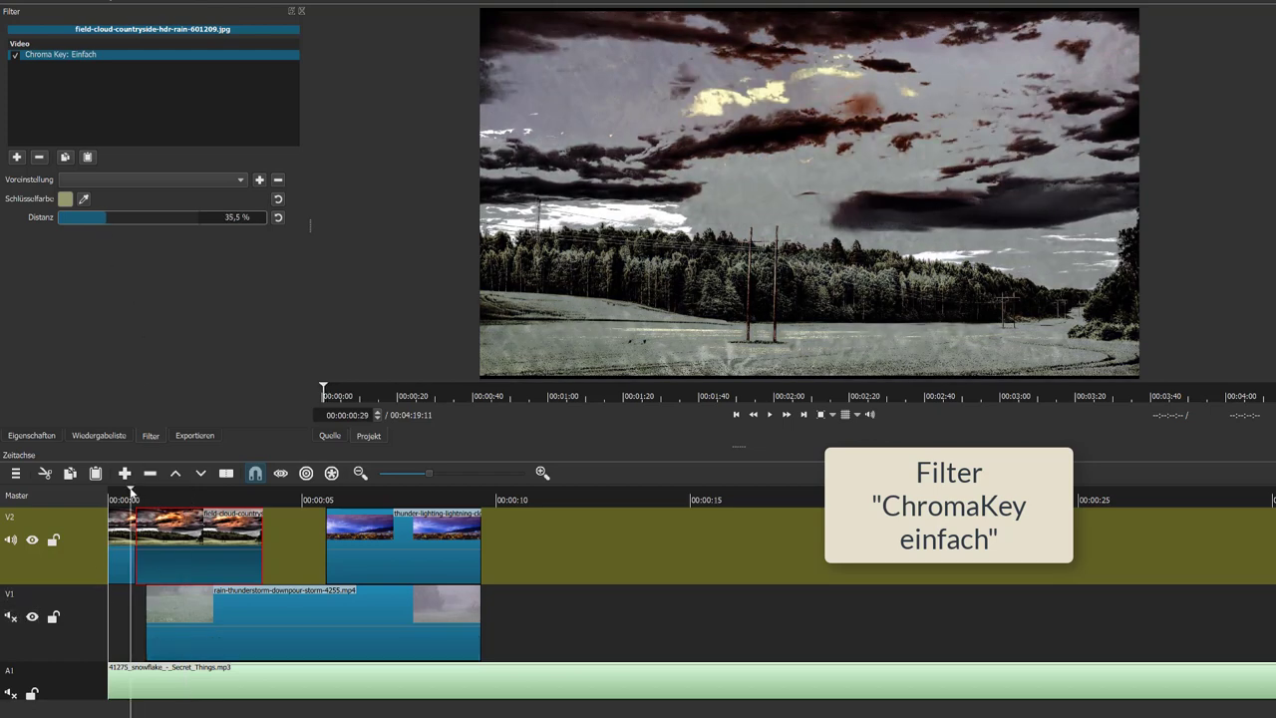
pyautogui.click(768, 415)
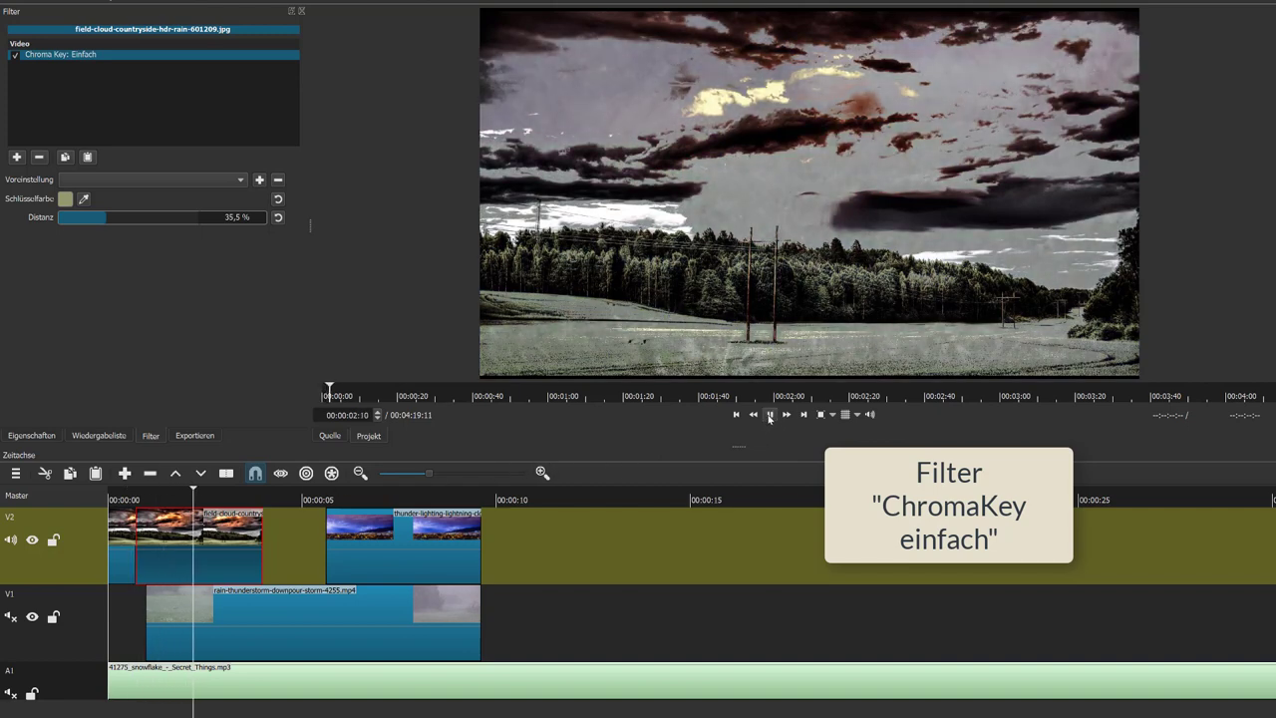
pyautogui.click(768, 415)
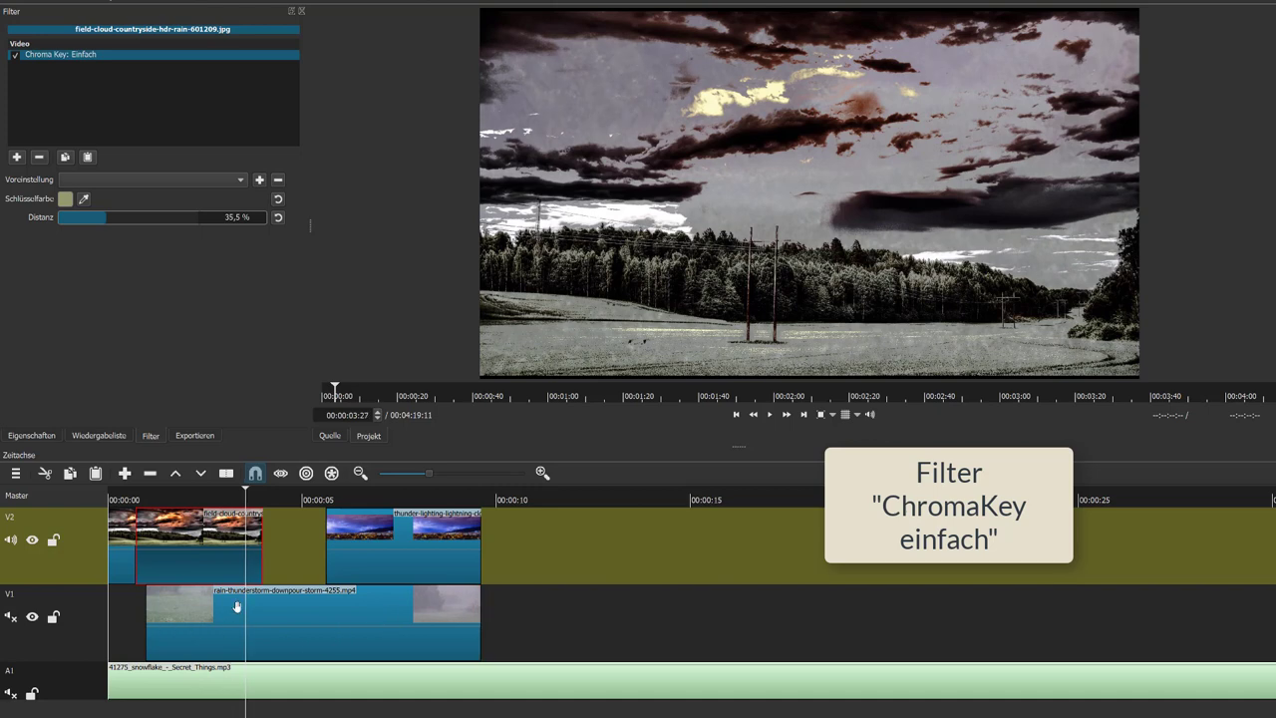
pyautogui.click(770, 416)
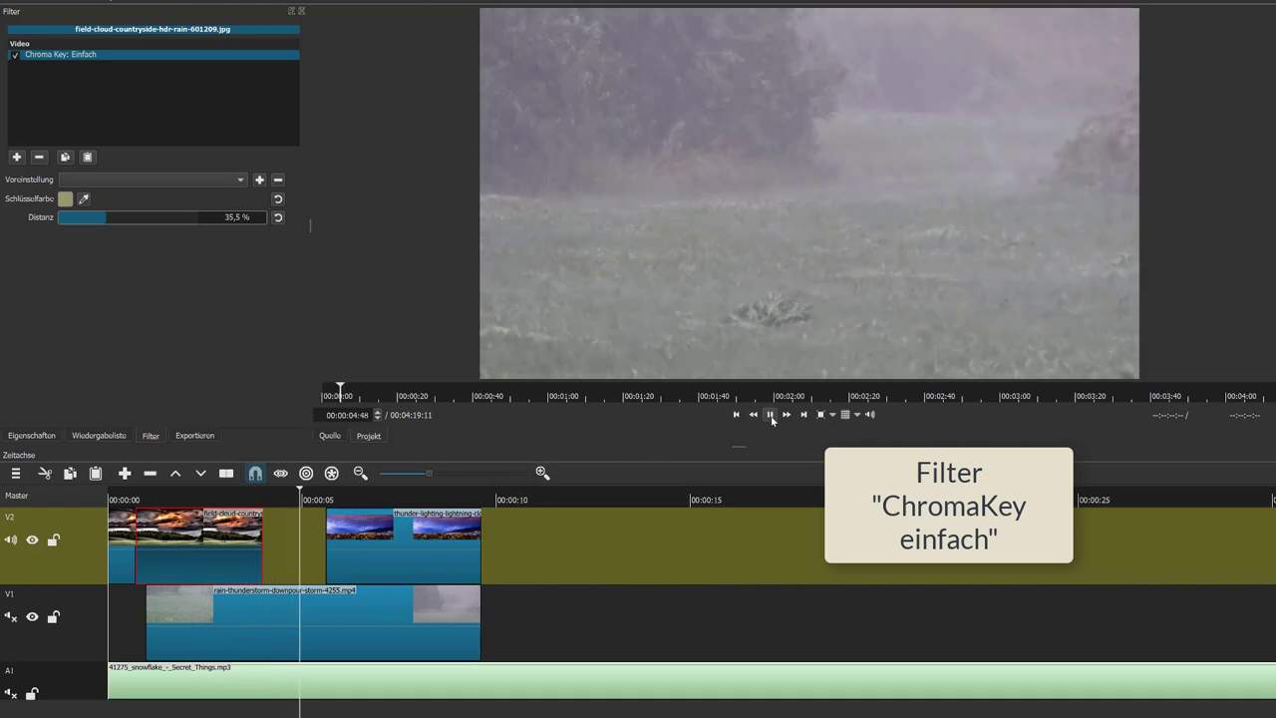
pyautogui.click(770, 417)
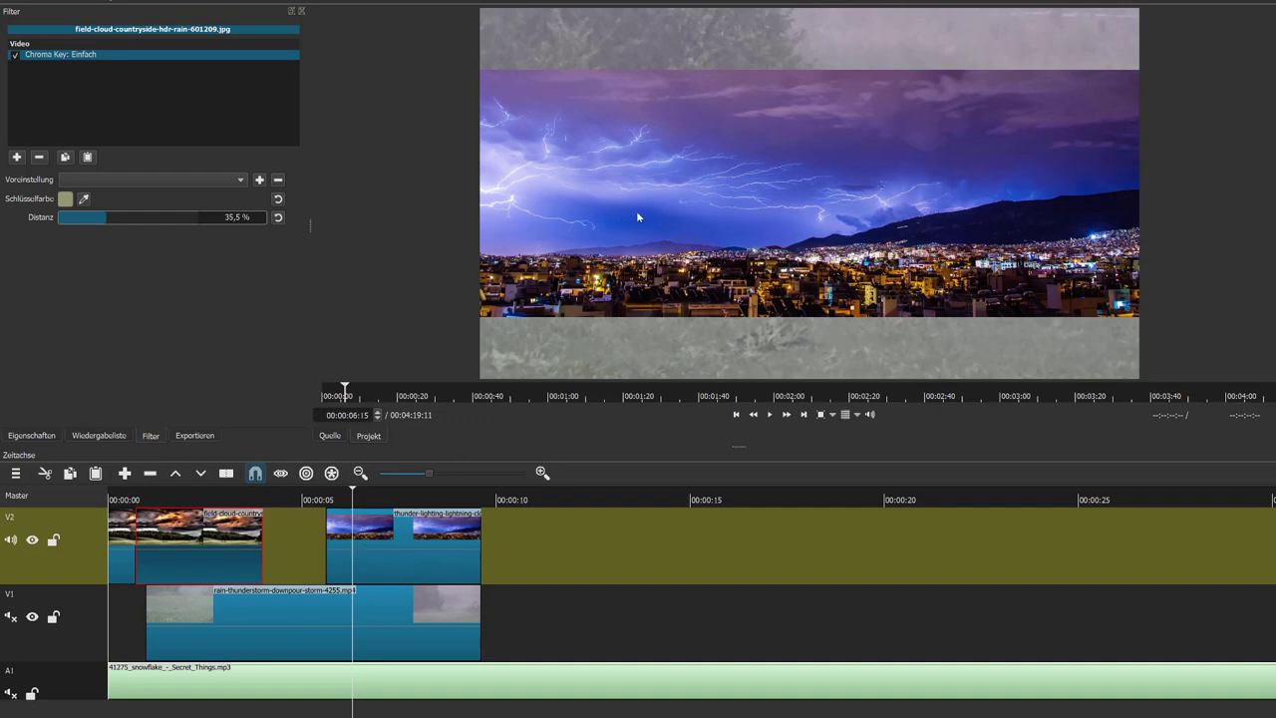
# Add a Chroma Key: Einfach filter to the lightning image, pick the sky's blue as the key colour, and play the result
pyautogui.click(409, 538)
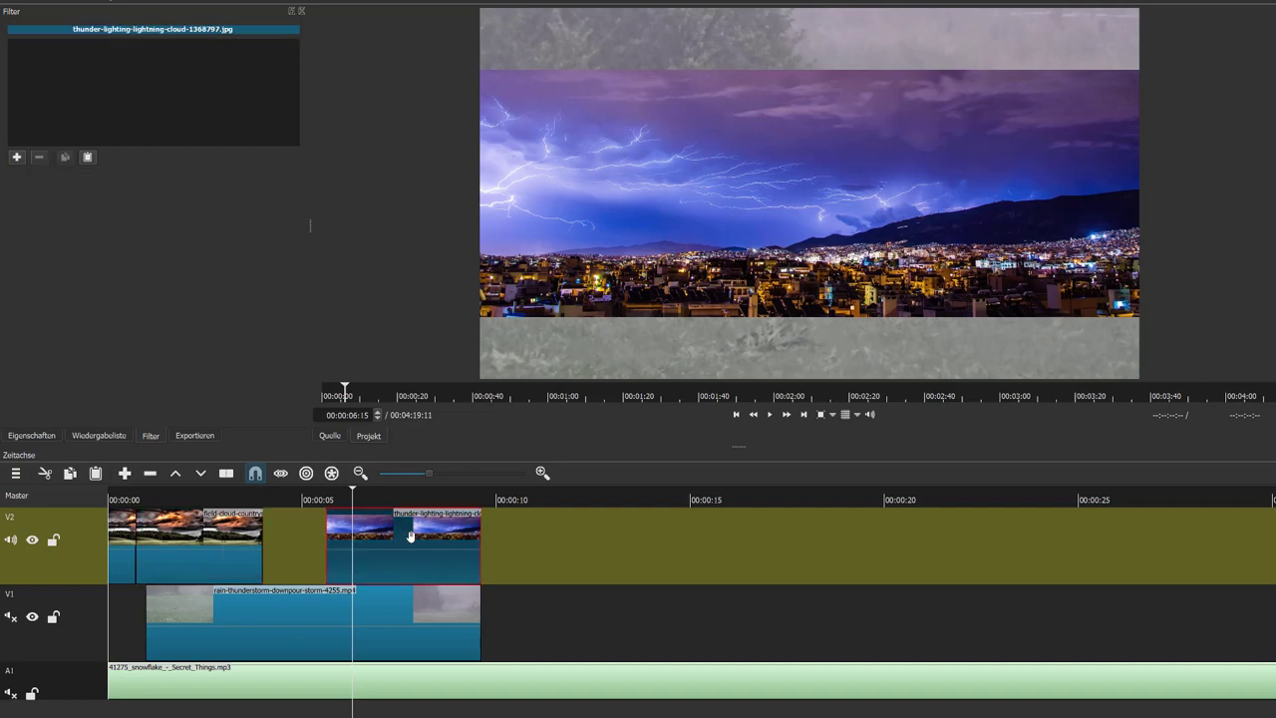
pyautogui.click(16, 157)
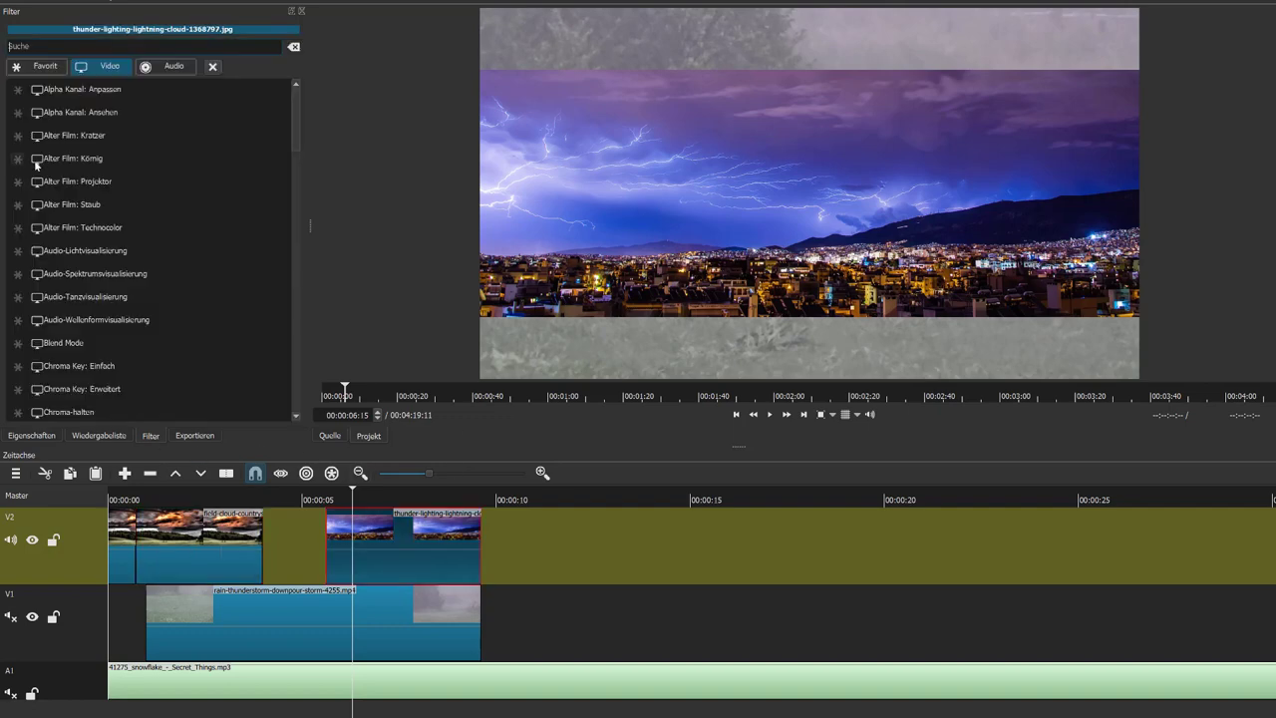
pyautogui.scroll(-1, 142, 289)
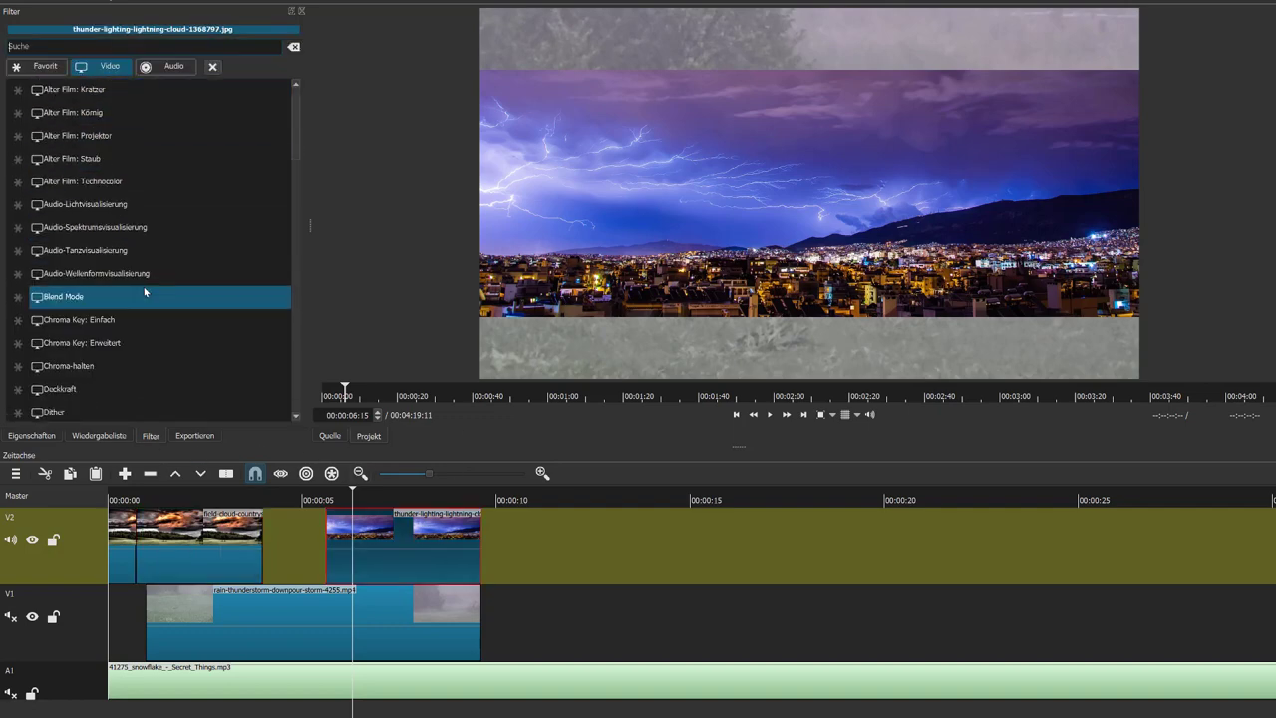
pyautogui.click(115, 321)
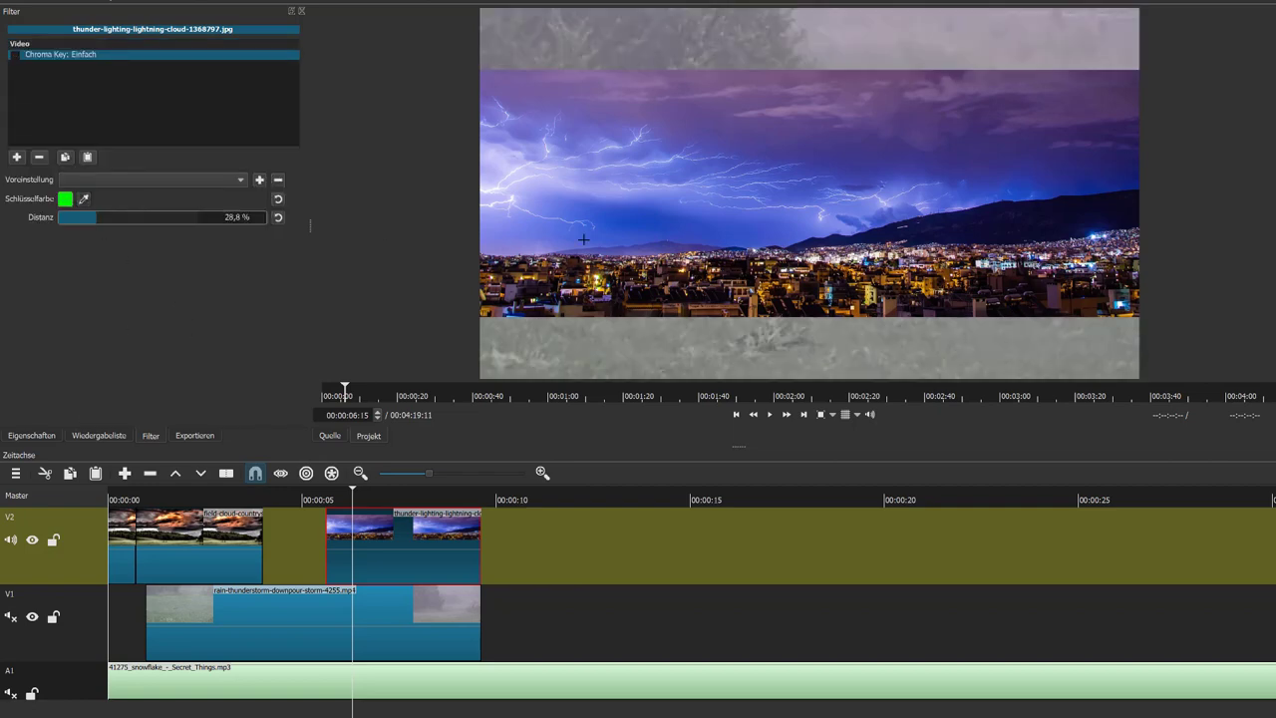
pyautogui.click(643, 222)
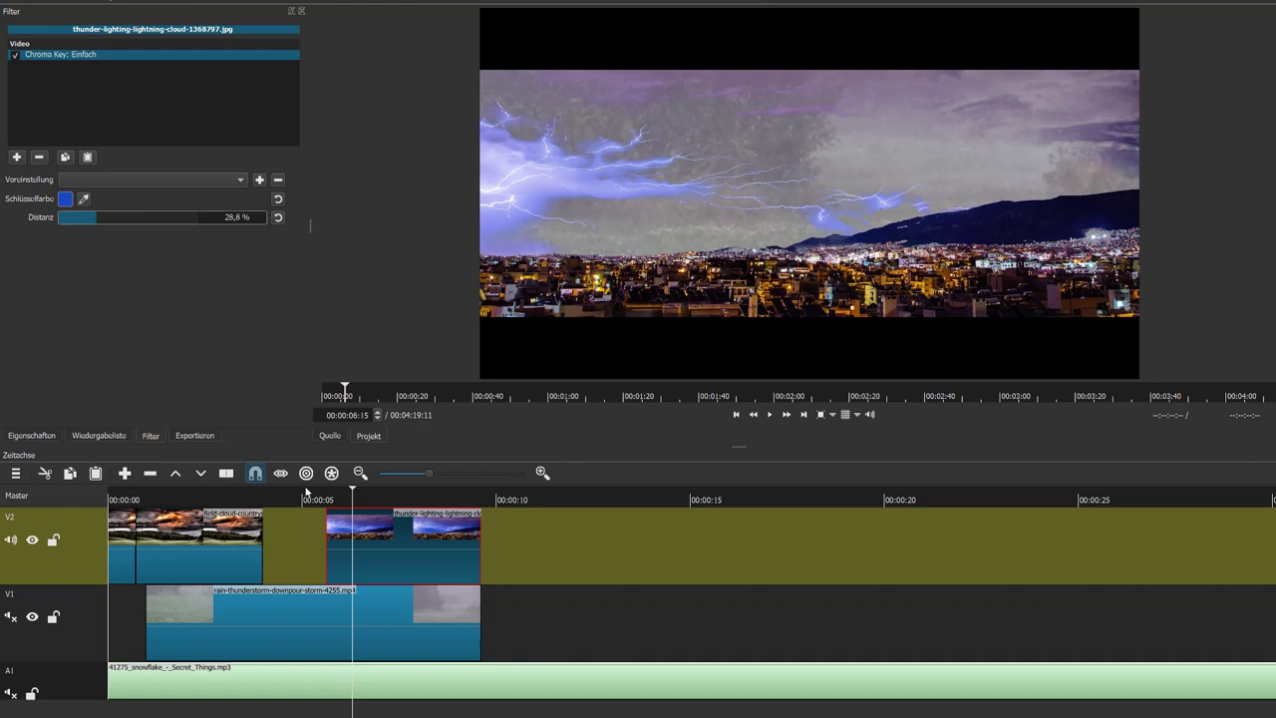
pyautogui.click(769, 414)
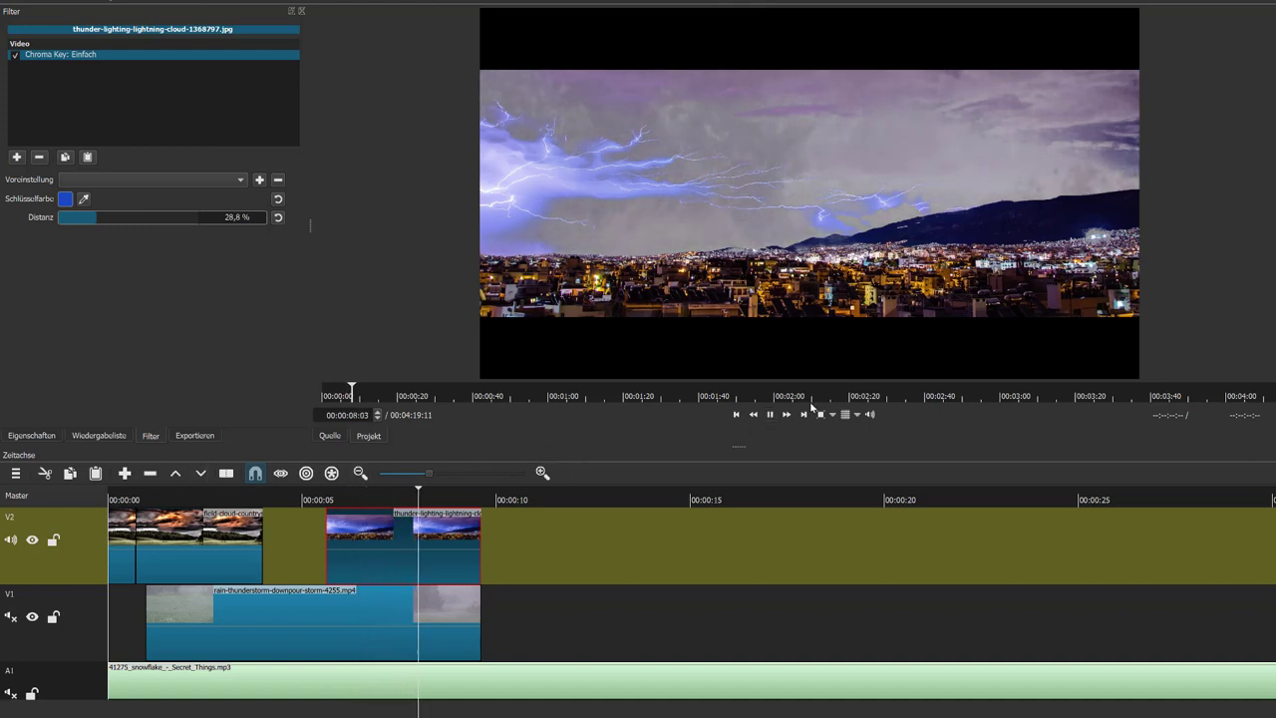
pyautogui.press('space')
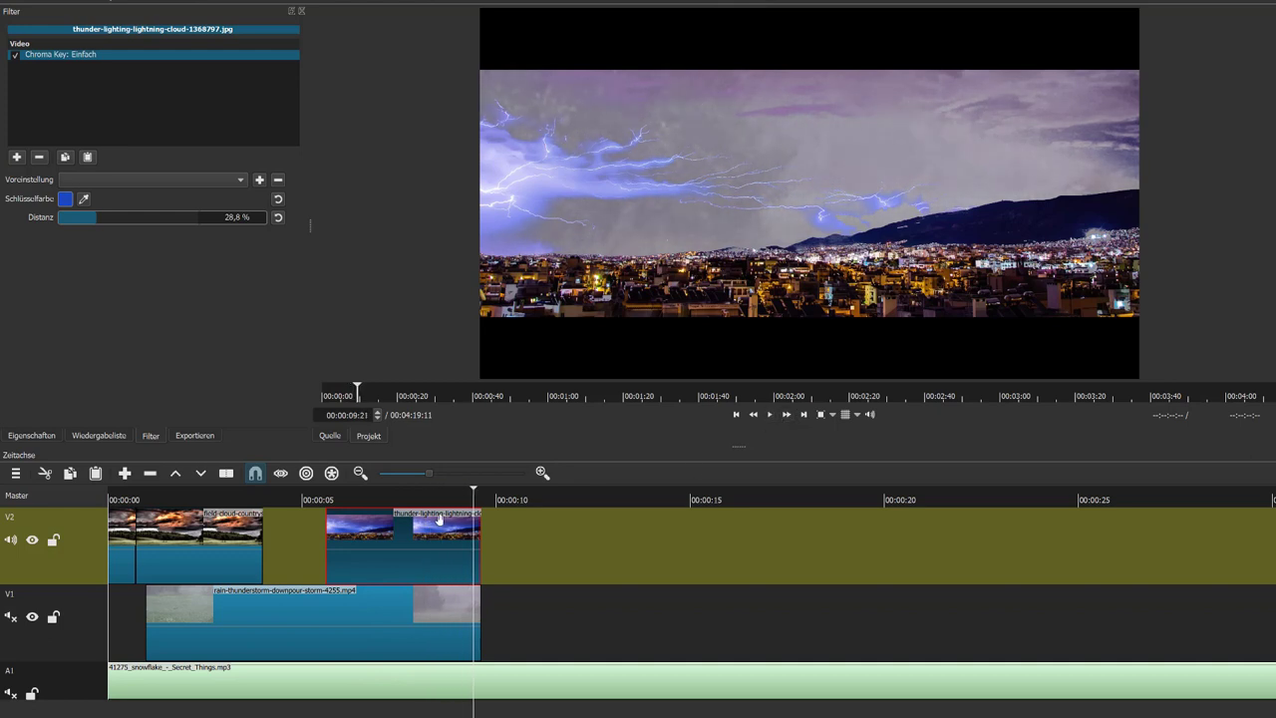
# Split the lightning image and the rain video below it at 00:00:08:42
pyautogui.click(442, 500)
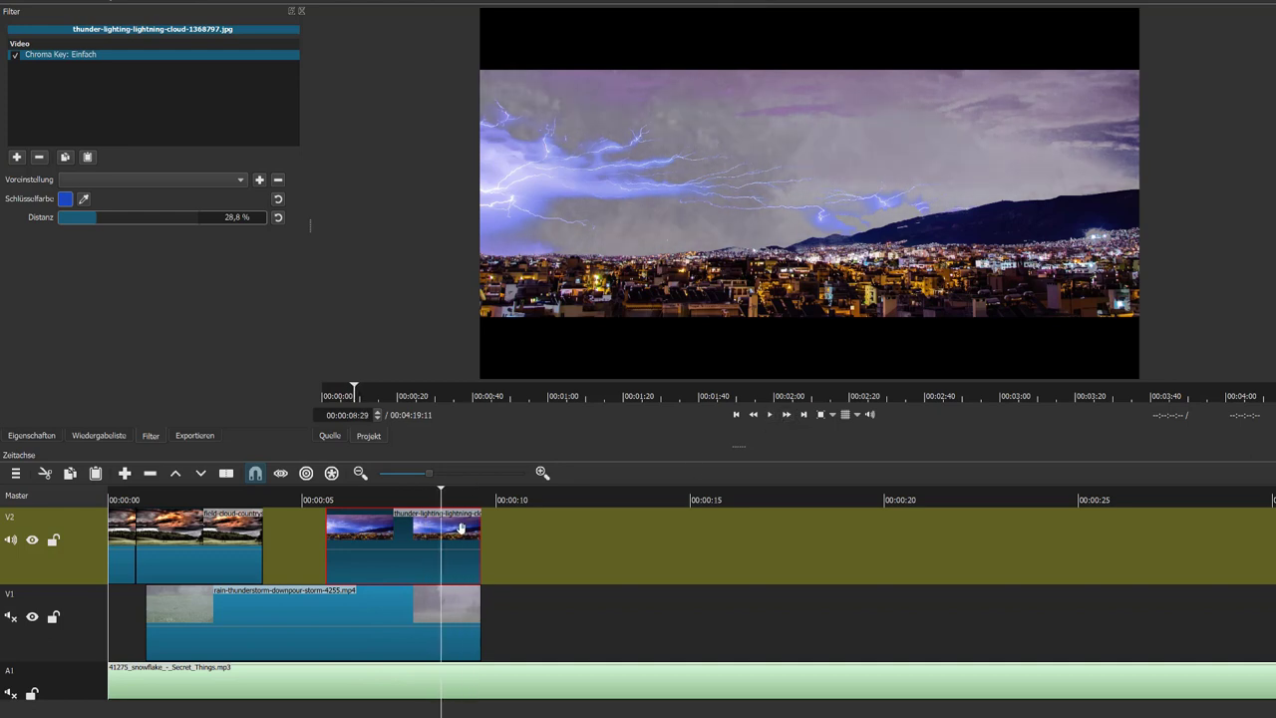
pyautogui.click(451, 495)
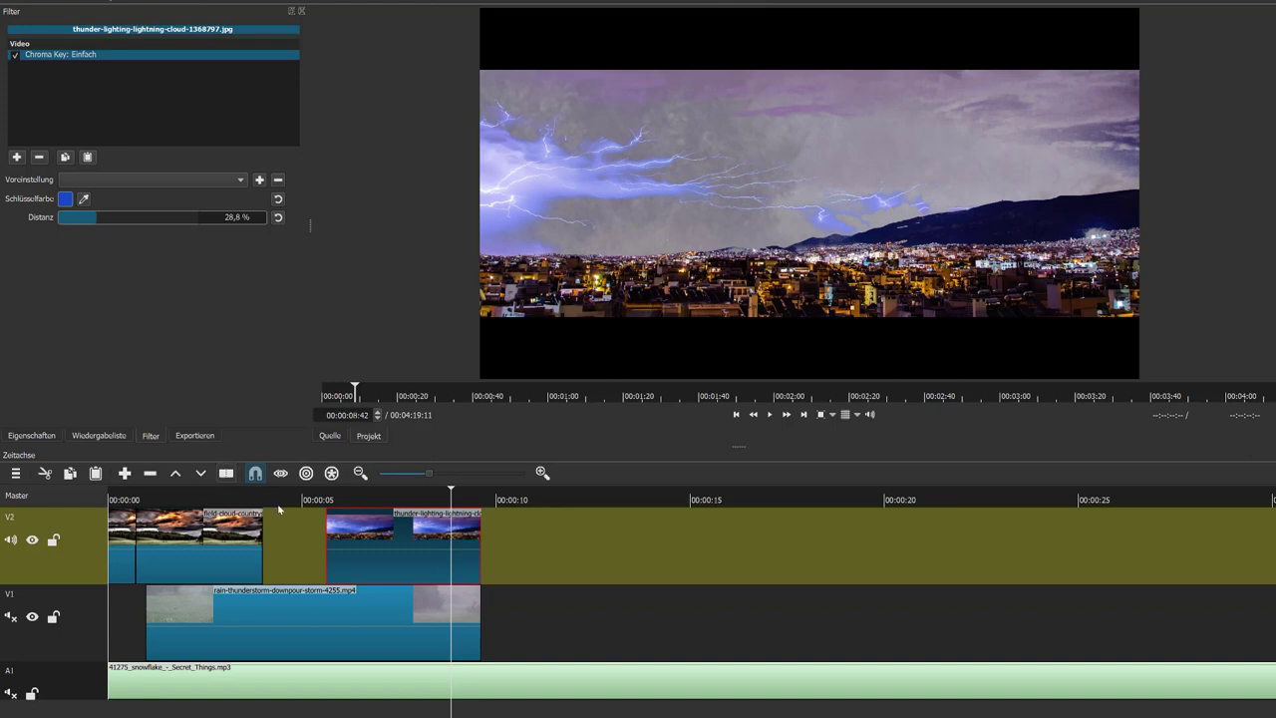
pyautogui.click(226, 473)
pyautogui.click(468, 612)
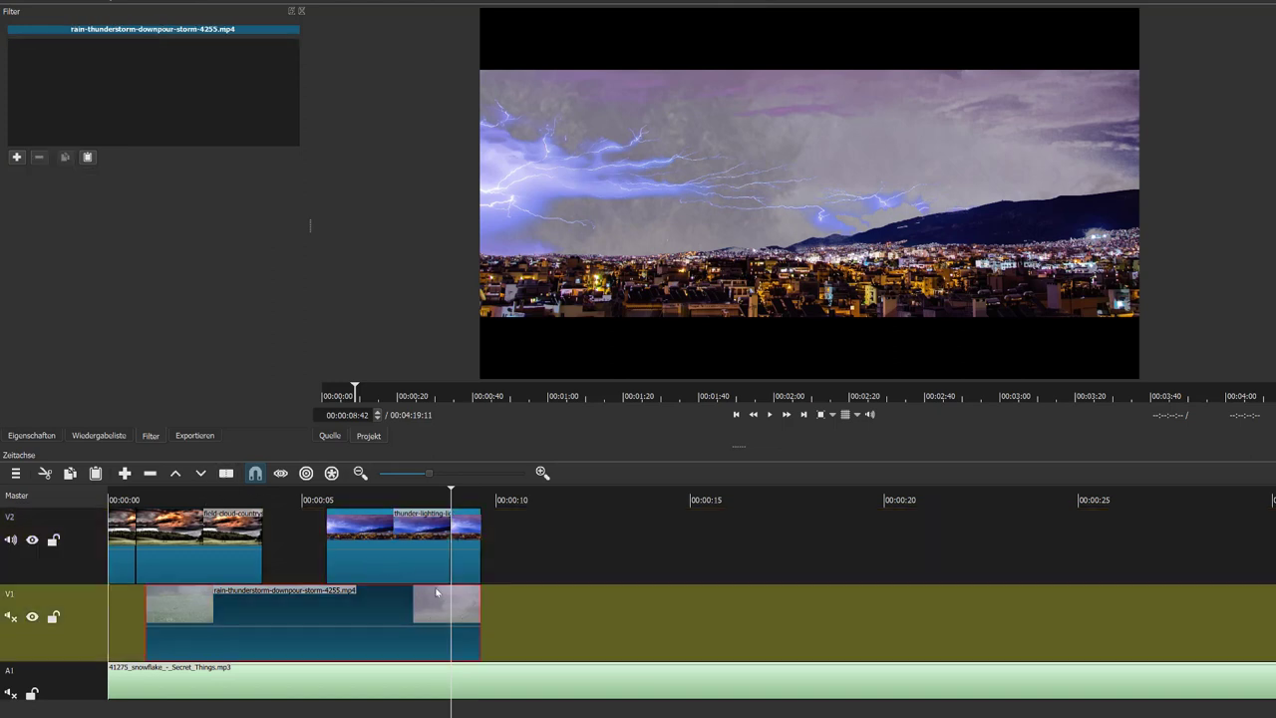
pyautogui.click(226, 472)
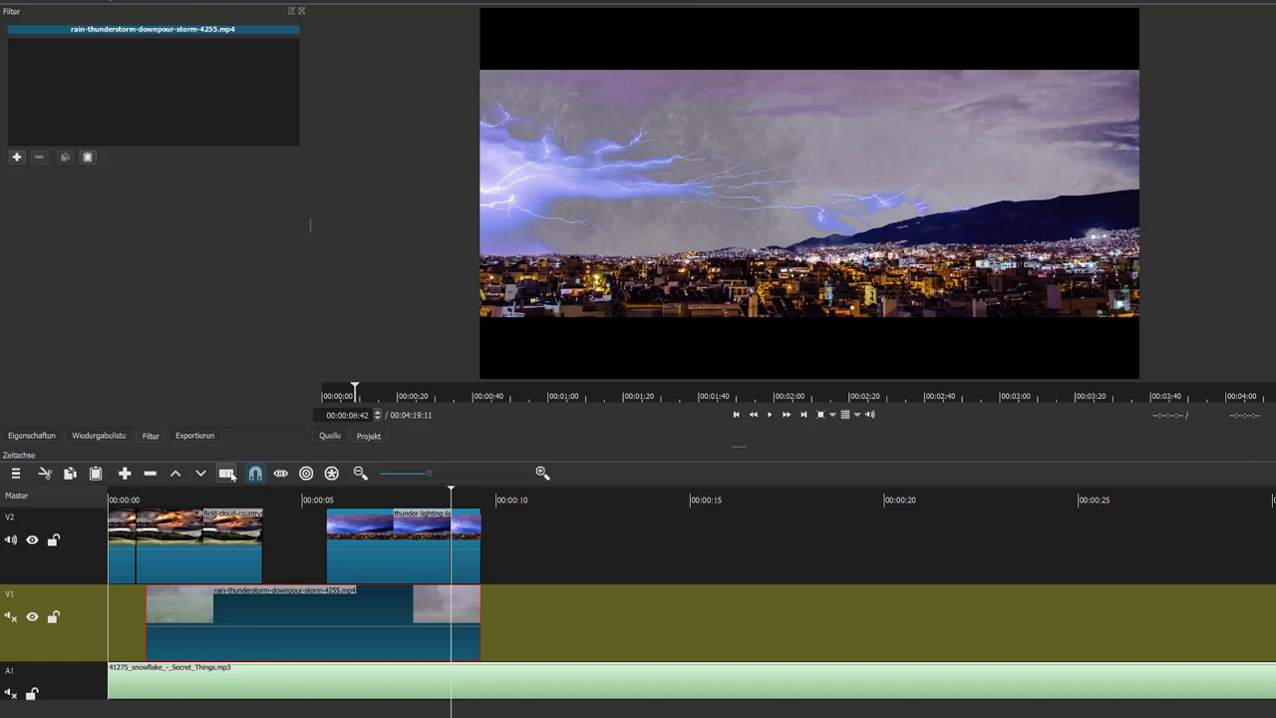
# Split the music clip at 00:00:09:29, by the end of the video clips, and delete the remainder
pyautogui.click(466, 692)
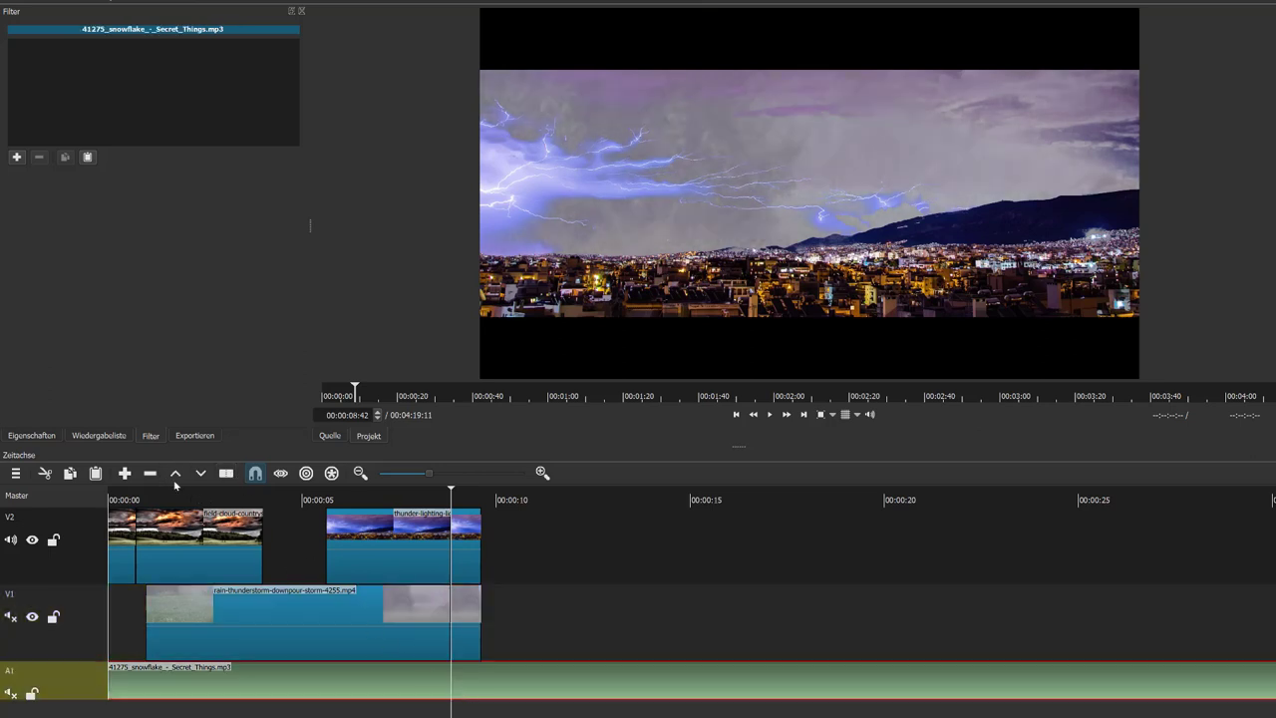
pyautogui.click(482, 493)
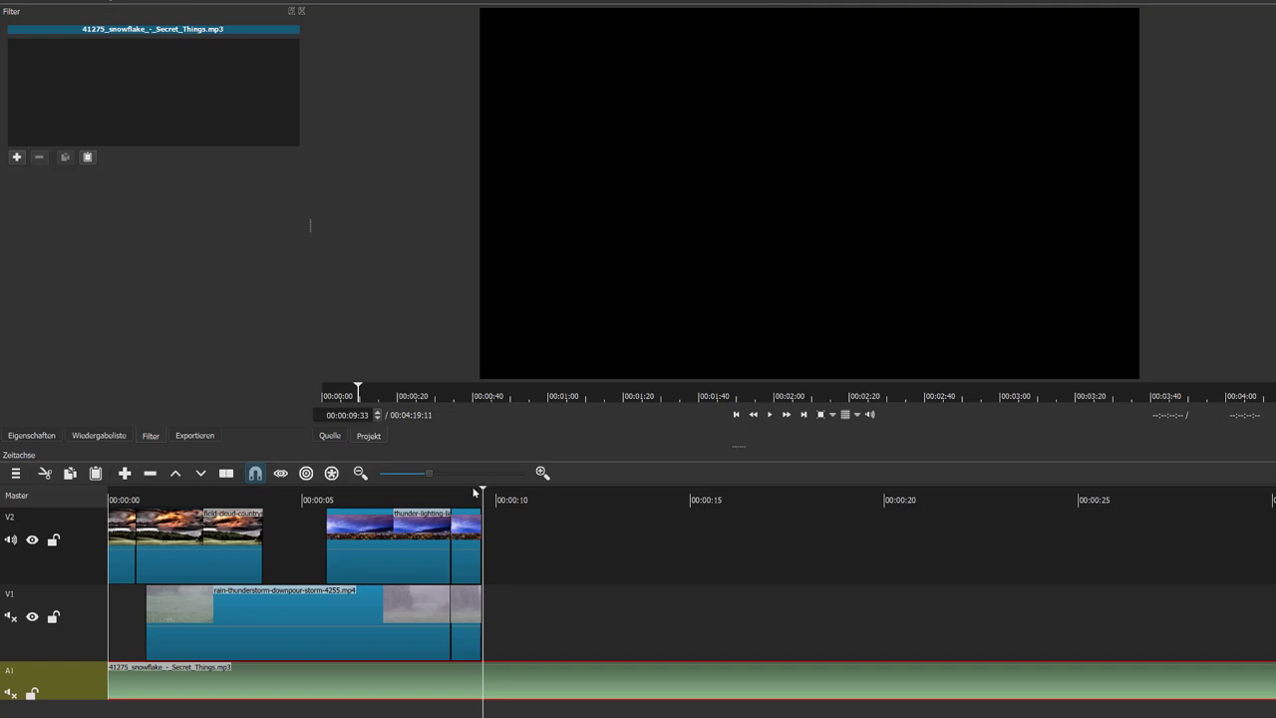
pyautogui.click(480, 492)
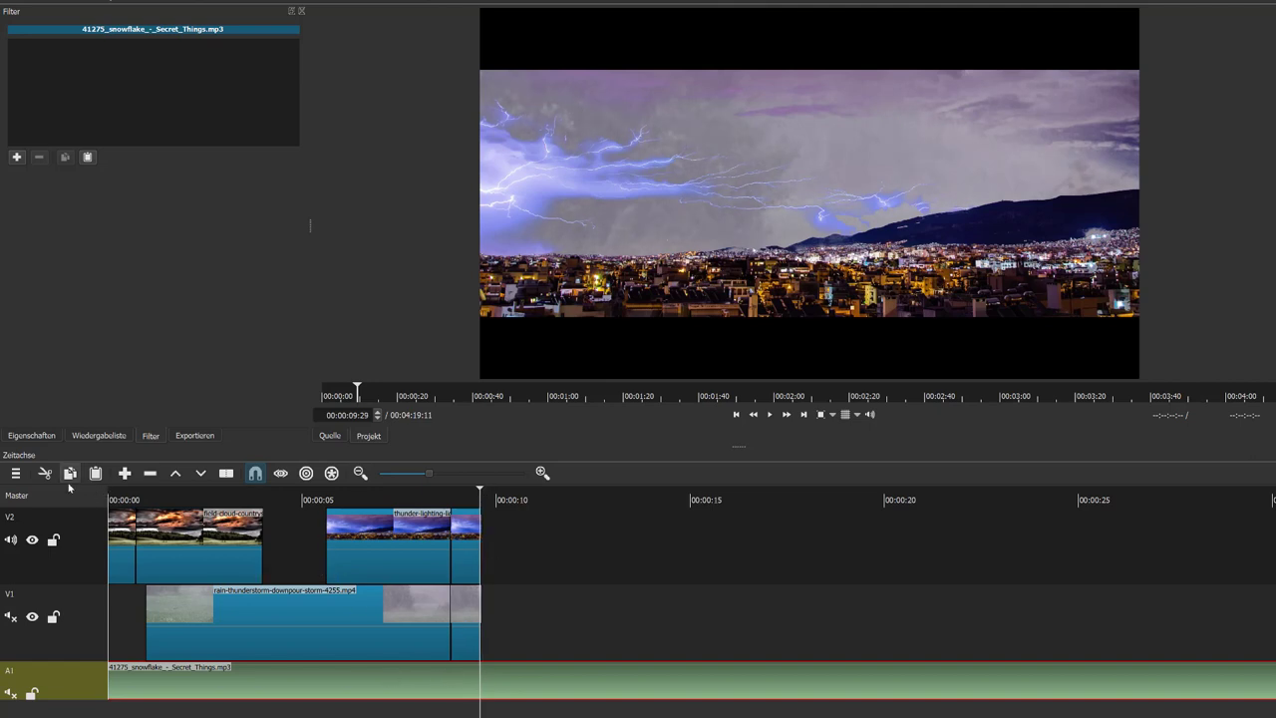
pyautogui.click(226, 472)
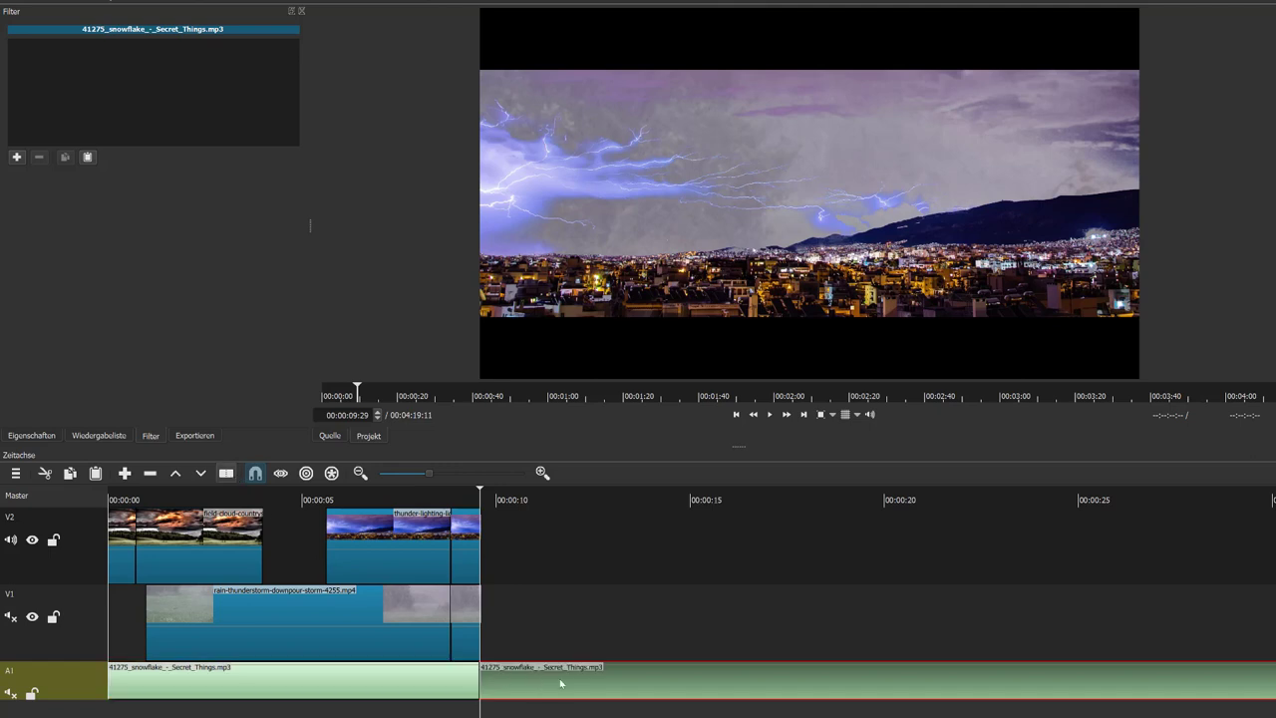
pyautogui.press('Delete')
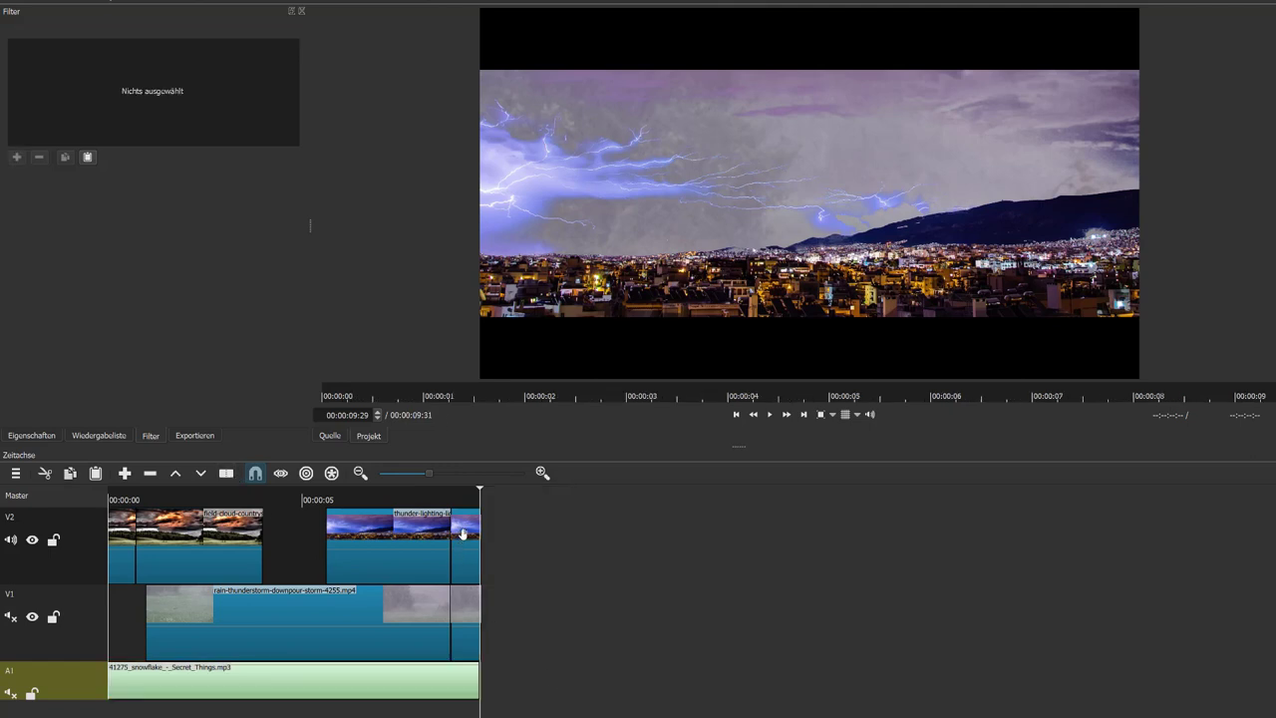
# Add a Text: Einfach filter to the short last piece of the lightning image
pyautogui.click(462, 535)
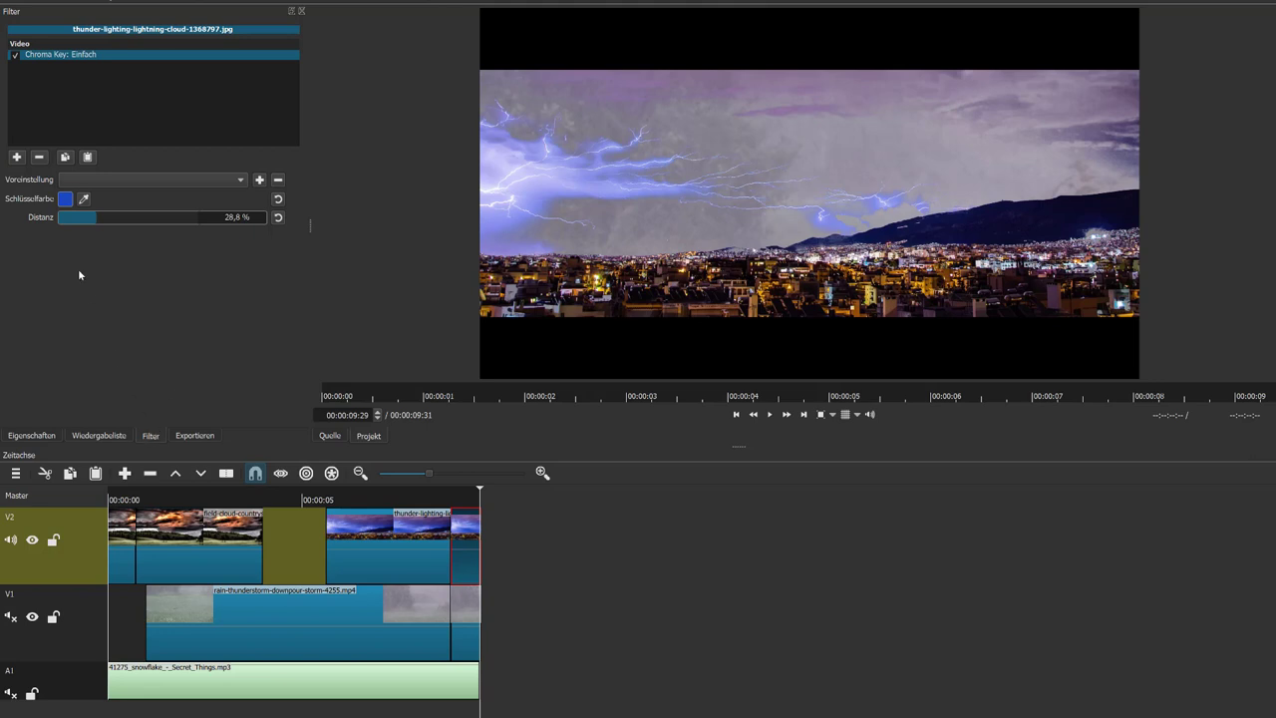
pyautogui.click(17, 156)
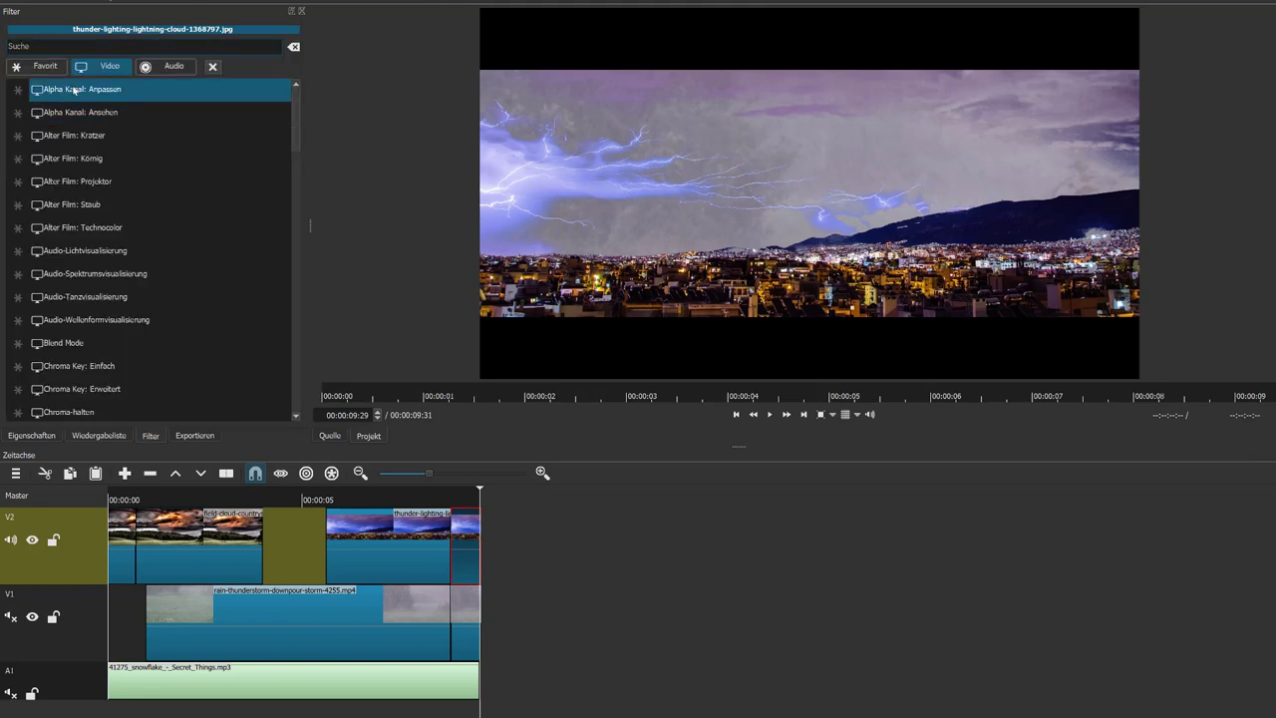
pyautogui.scroll(-5, 97, 272)
pyautogui.scroll(-10, 99, 278)
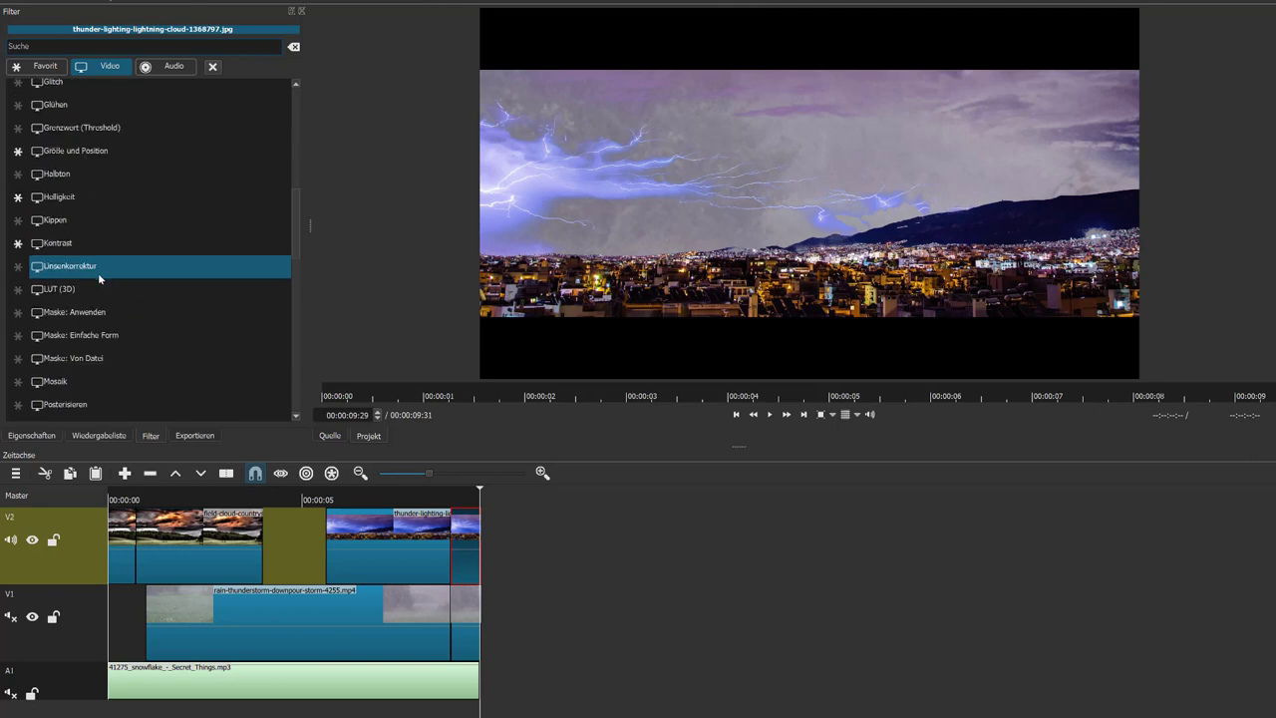
pyautogui.scroll(-5, 99, 278)
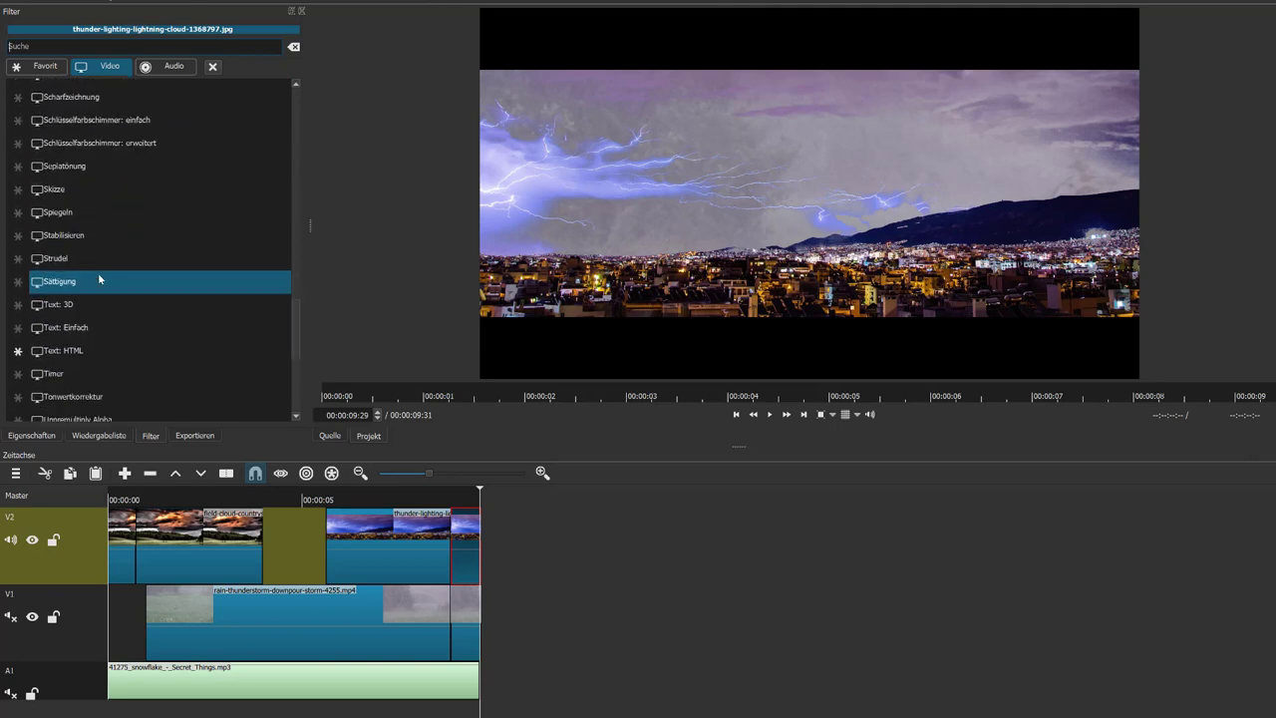
pyautogui.click(88, 329)
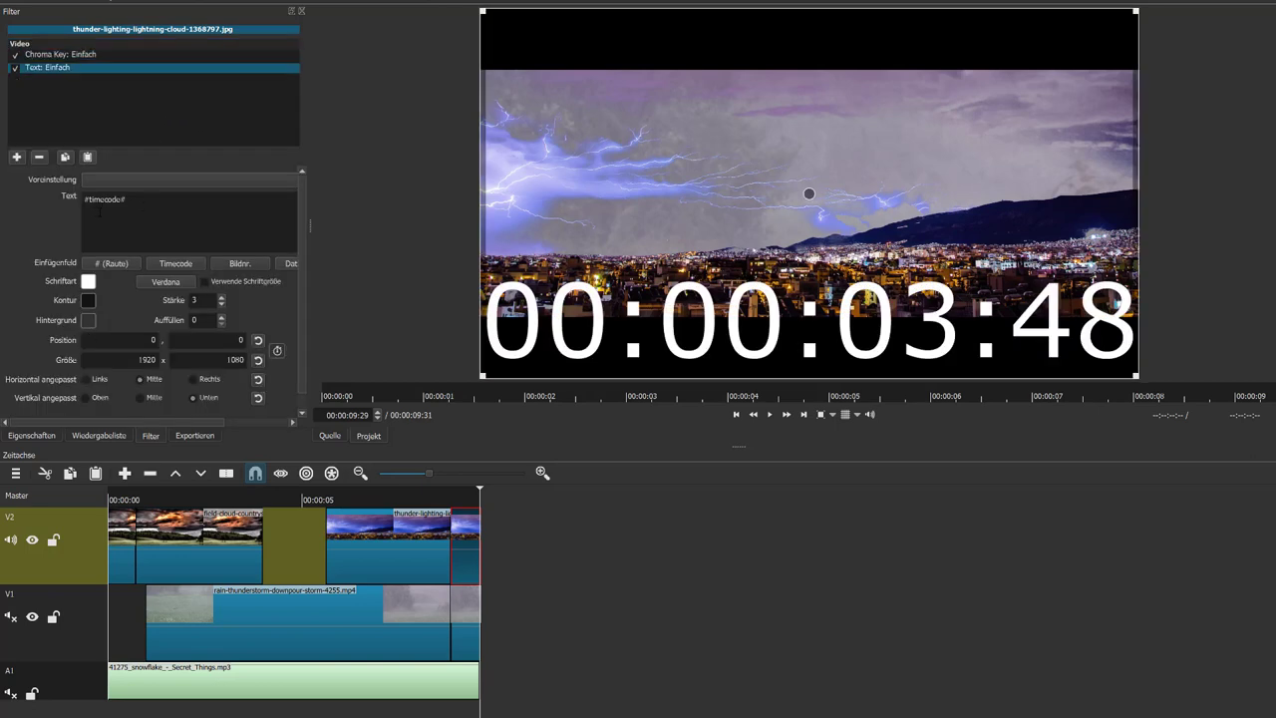
# Replace the text filter's timecode placeholder with "Danke für deine Aufmerksamkeit", placing "Aufmerksamkeit" on a second line
pyautogui.moveTo(128, 200); pyautogui.dragTo(74, 196)
pyautogui.write('D')
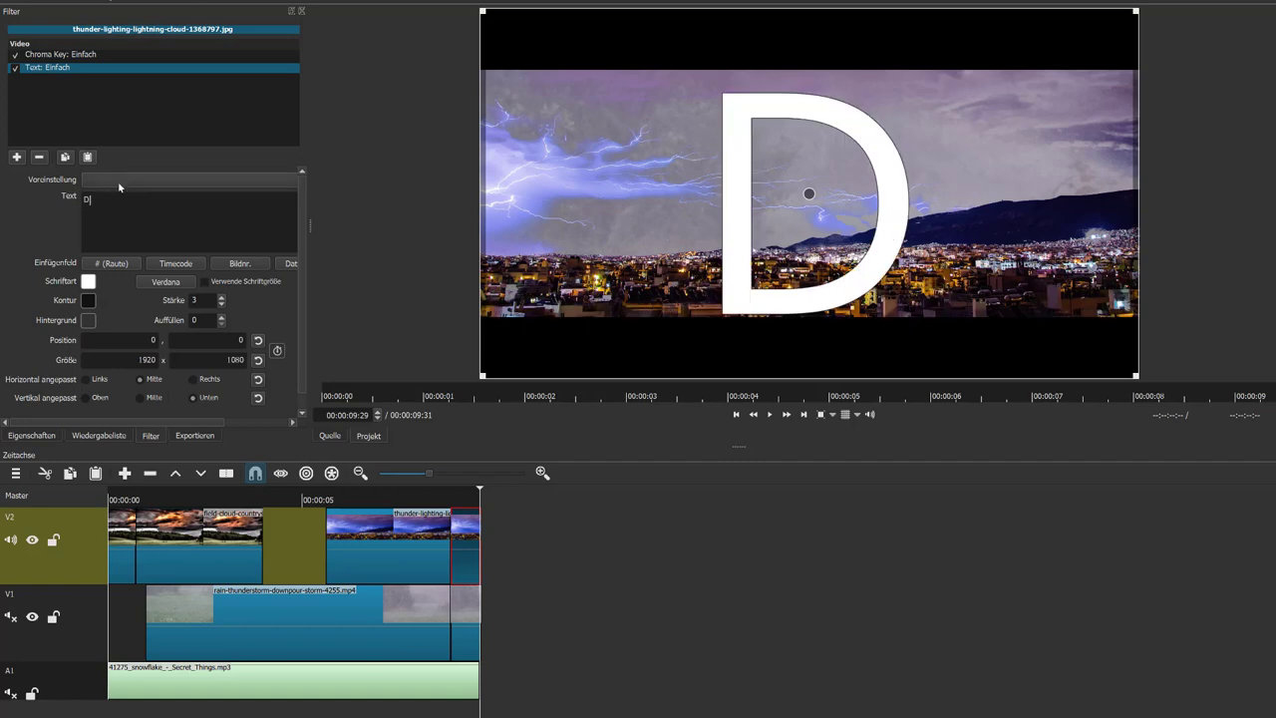
pyautogui.write('anke für deine')
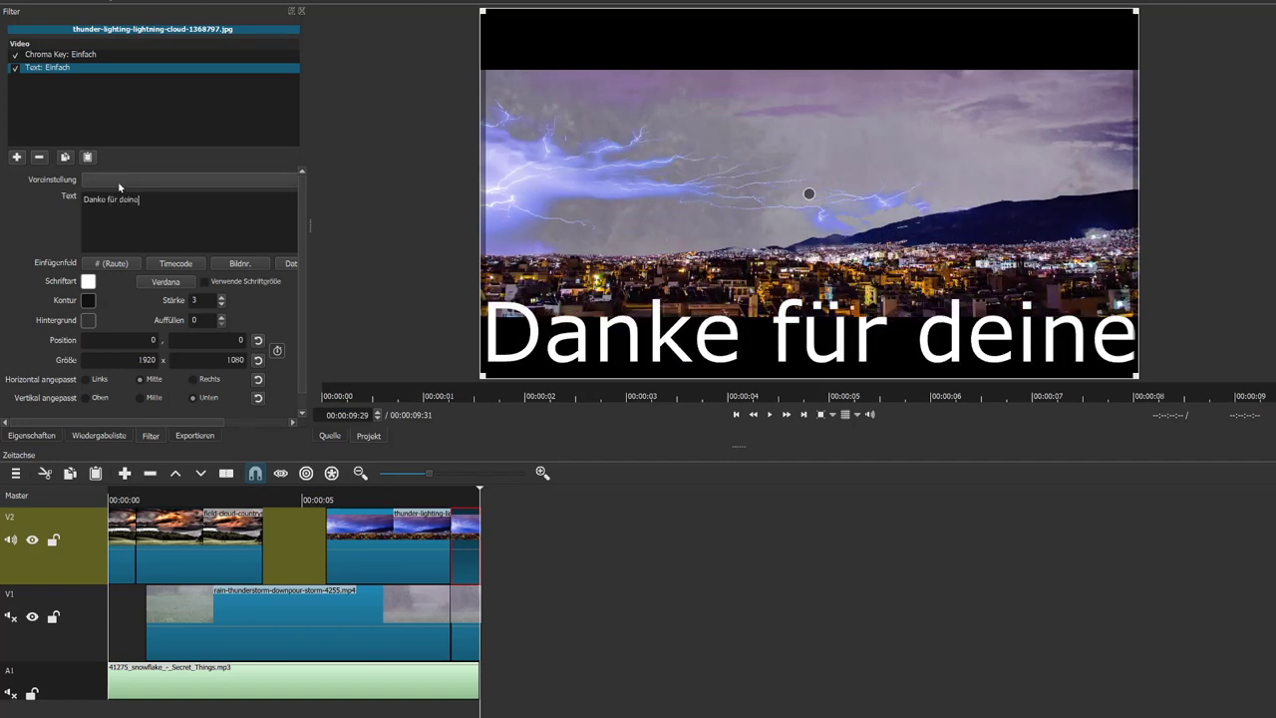
pyautogui.press('Return')
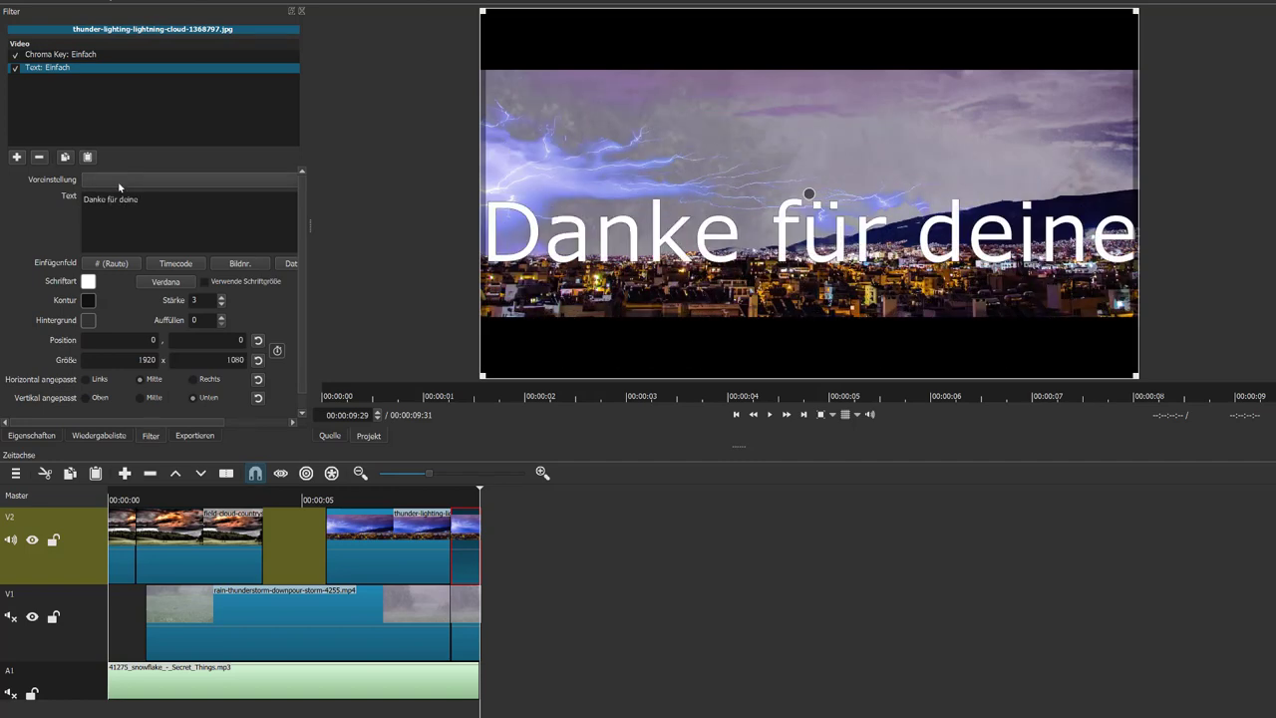
pyautogui.write('Aufmerksamkeit')
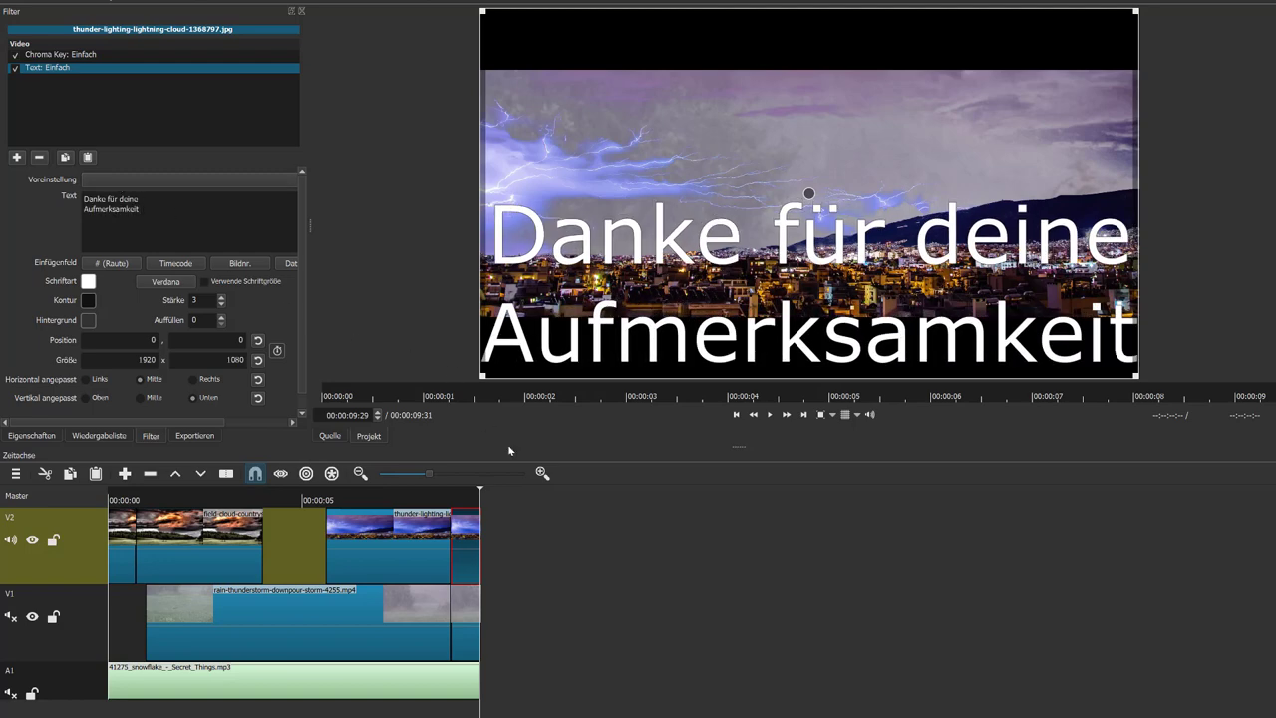
# Scrub through the timeline from the opening title to the thank-you text to review the finished video
pyautogui.click(113, 496)
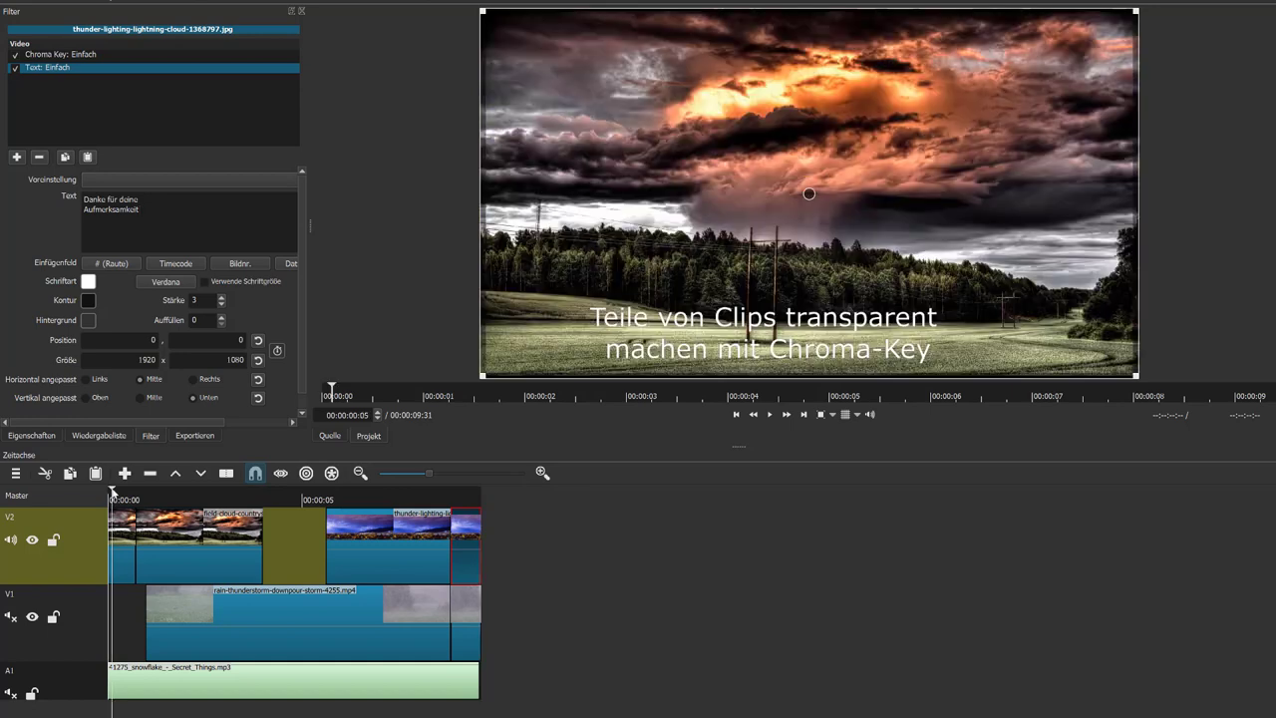
pyautogui.moveTo(112, 493); pyautogui.dragTo(409, 510)
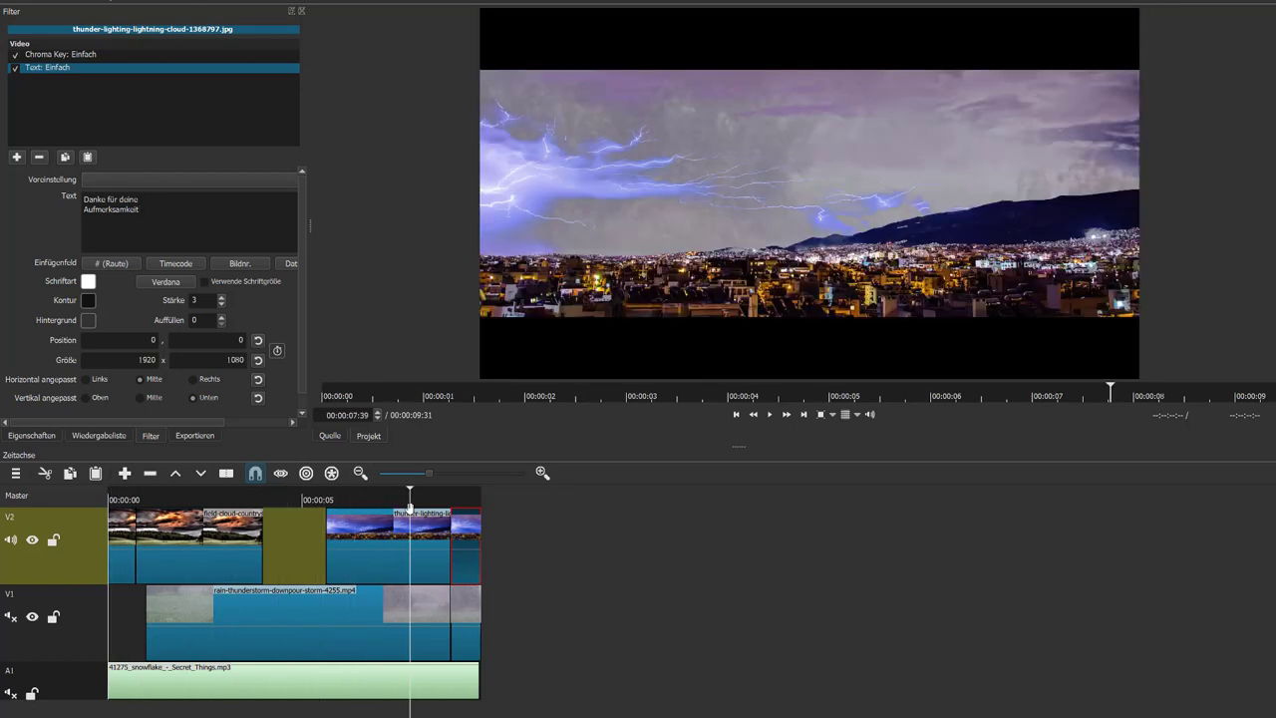
pyautogui.click(468, 495)
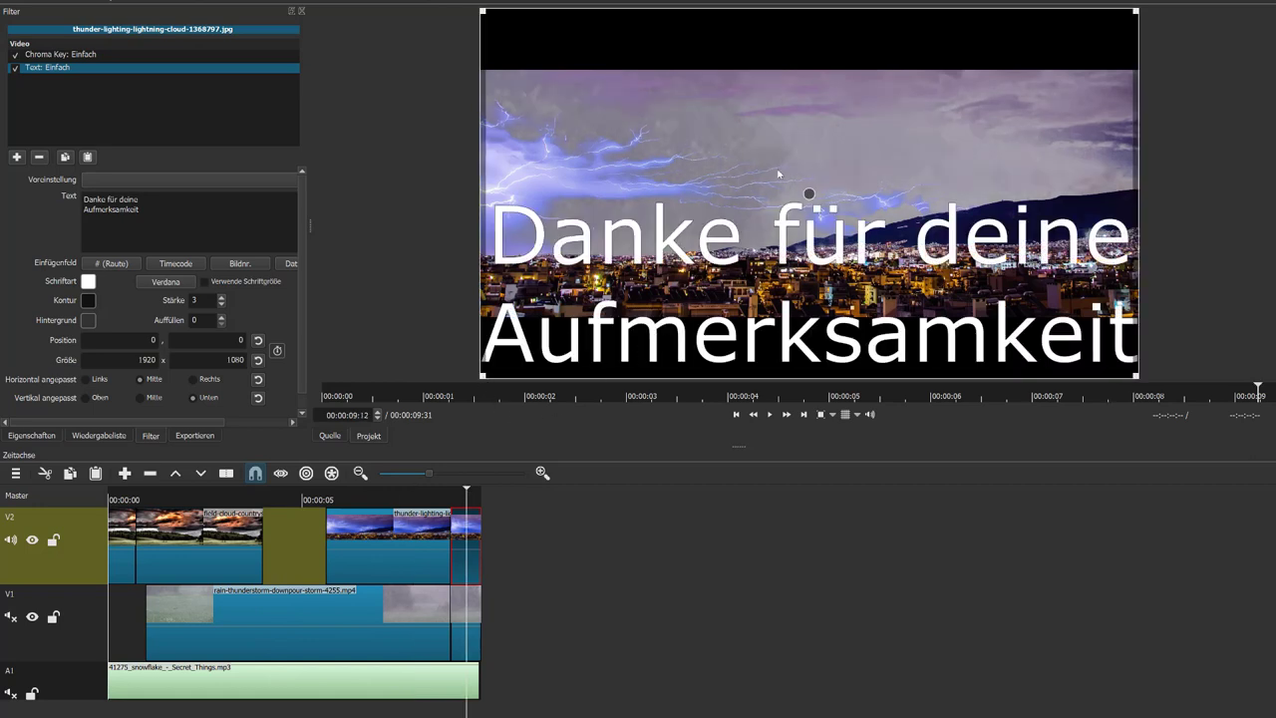
# Open the export settings and choose the YouTube preset for the timeline
pyautogui.hotkey('ctrl', 'e')
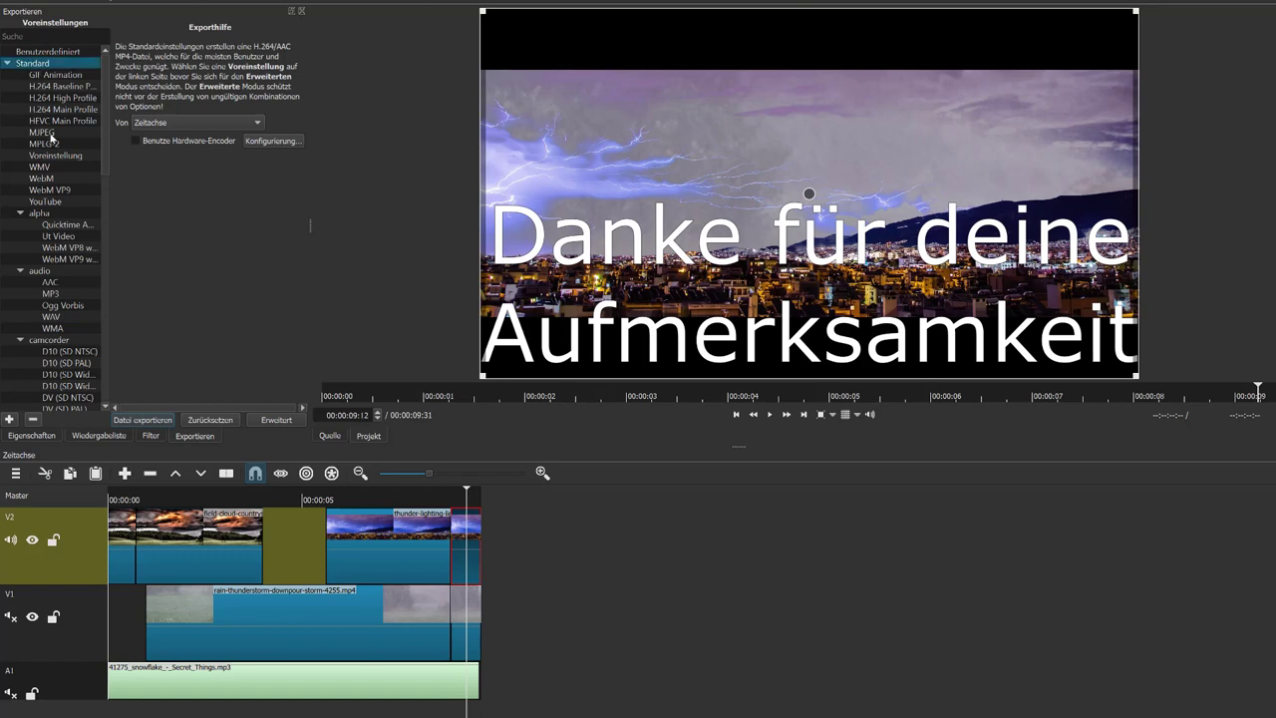
pyautogui.click(55, 203)
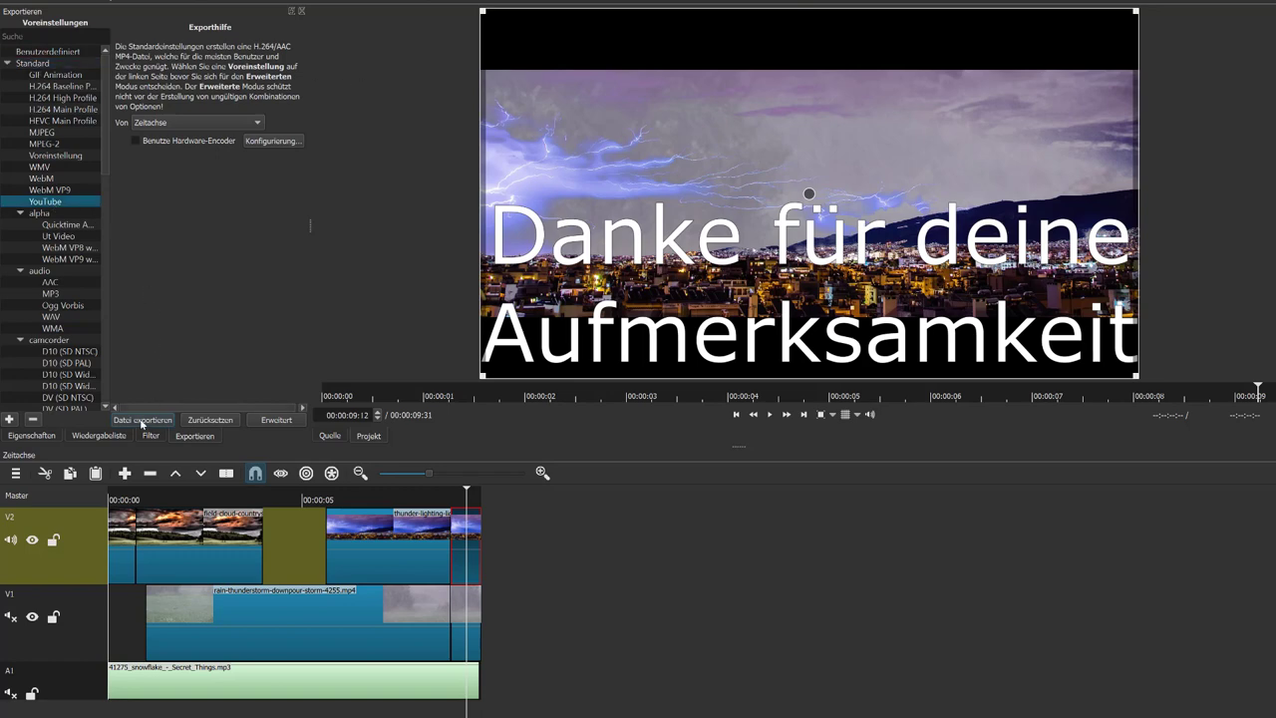